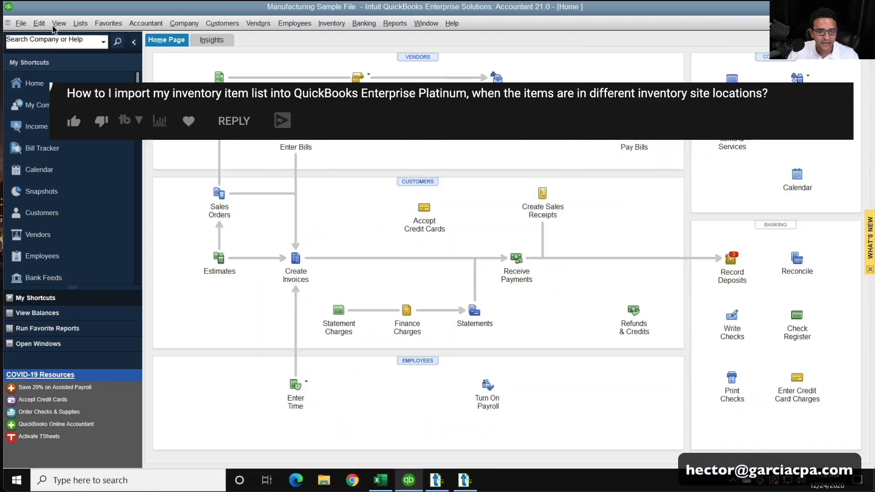
Check the Multiple Inventory Sites setting in the company's advanced inventory preferences for Items & Inventory, and accept the settings
{"action": "left_click", "coordinate": [39, 23]}
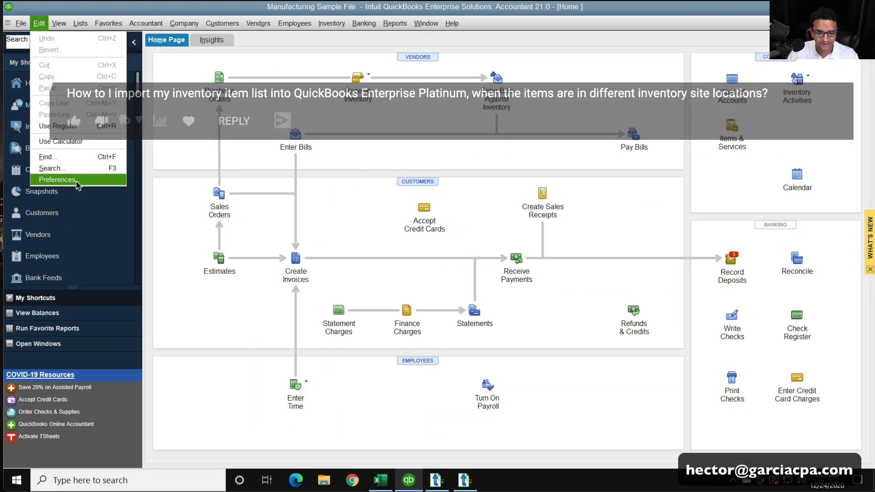
{"action": "left_click", "coordinate": [75, 180]}
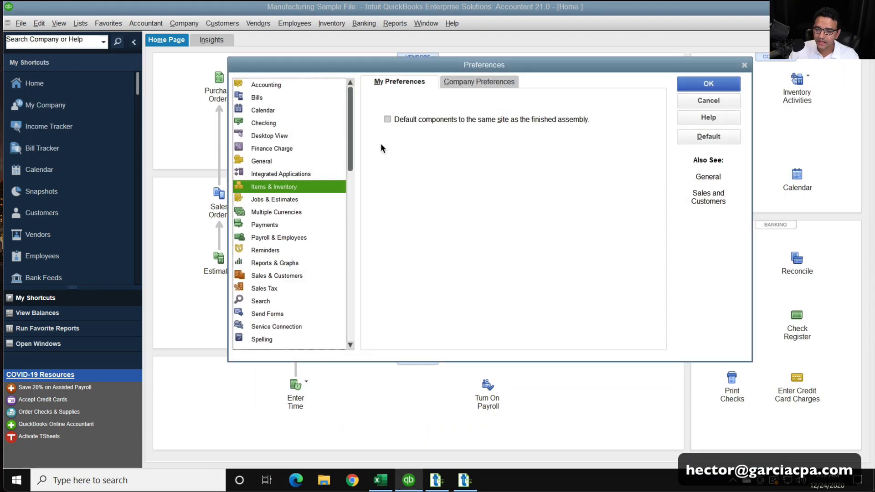
{"action": "left_click", "coordinate": [271, 190]}
{"action": "left_click", "coordinate": [270, 189]}
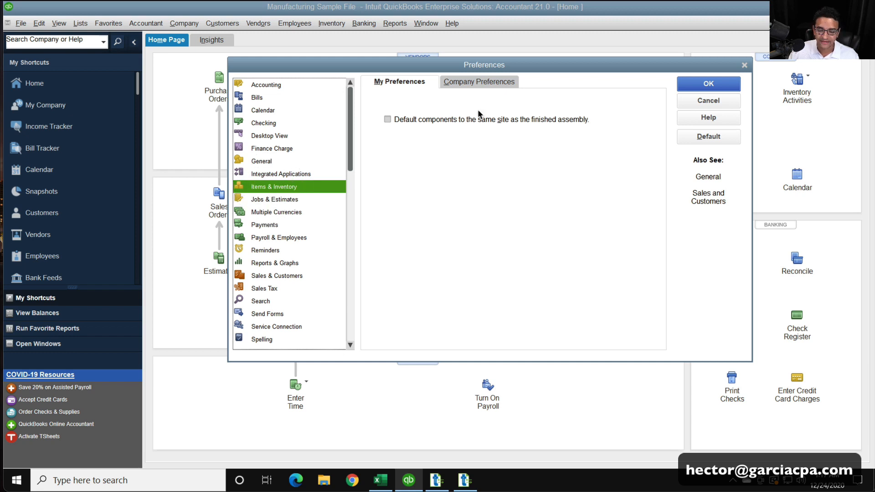
{"action": "left_click", "coordinate": [485, 86]}
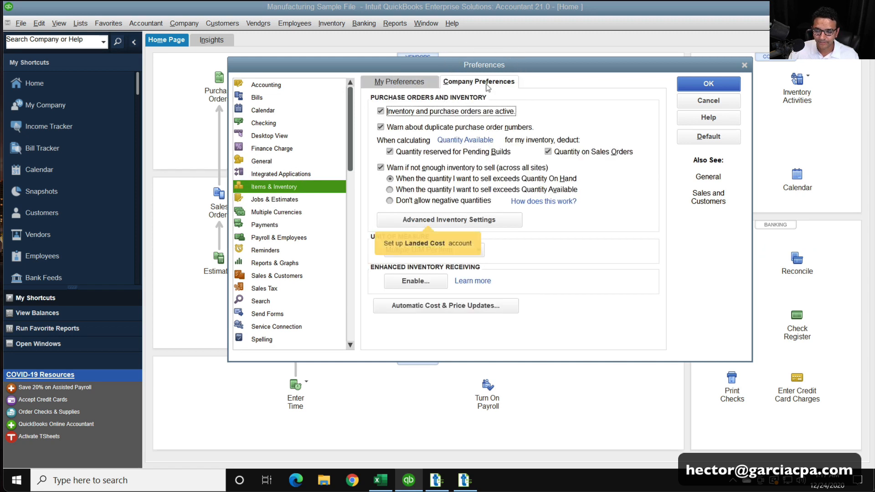
{"action": "left_click", "coordinate": [442, 221]}
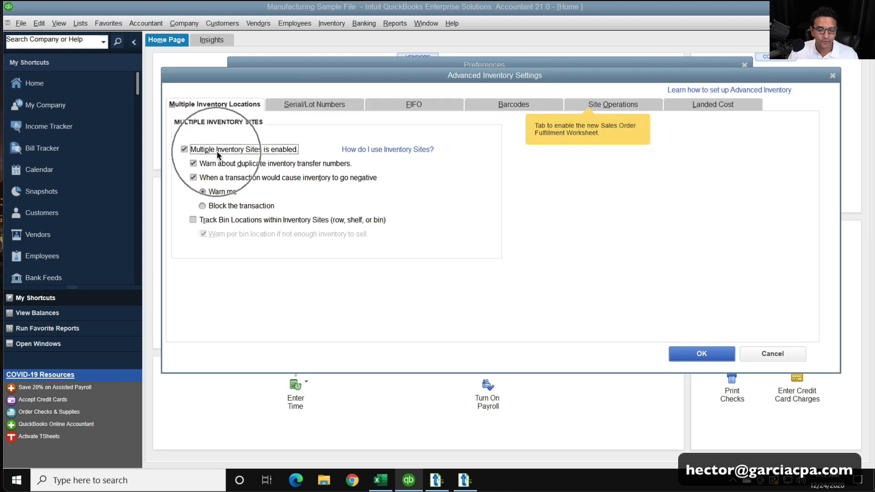
{"action": "left_click", "coordinate": [701, 354]}
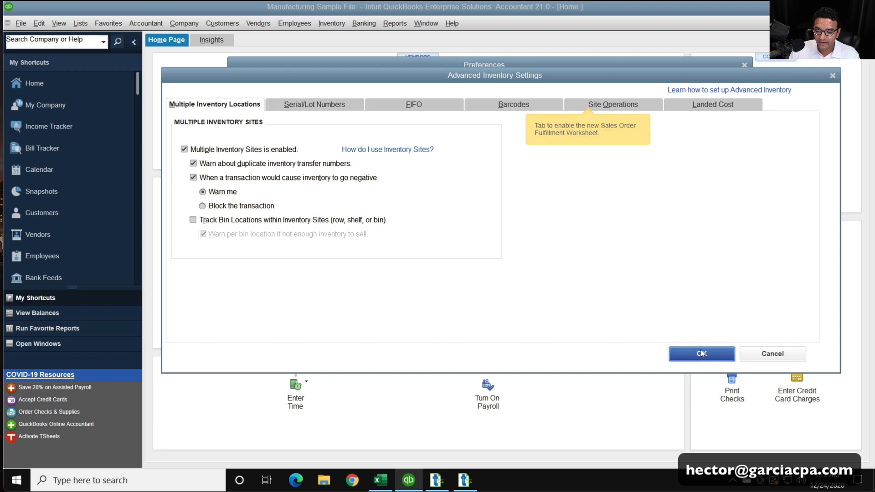
{"action": "left_click", "coordinate": [708, 83]}
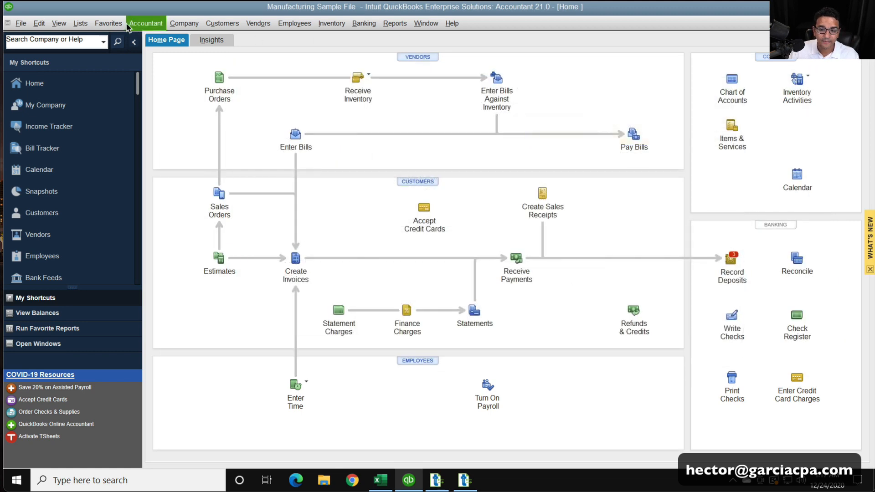
Open the item list, widen the Name column to show full item names, and select DUP Pool Covers
{"action": "left_click", "coordinate": [81, 23]}
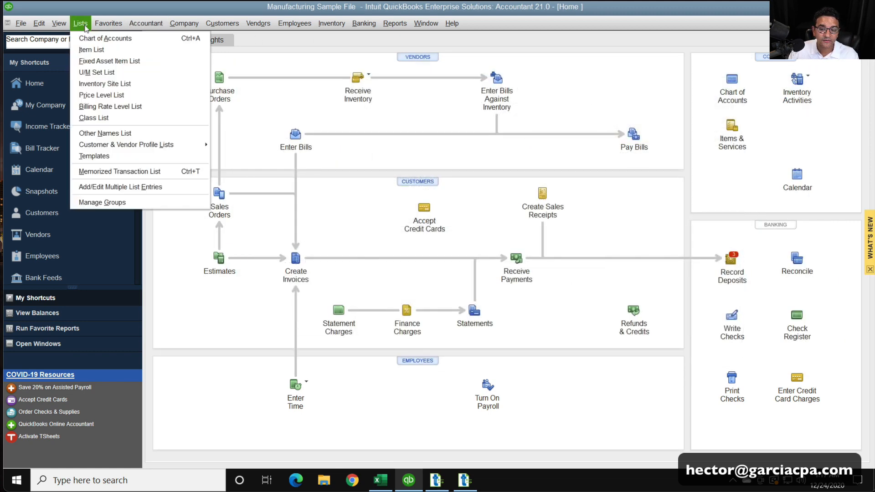
{"action": "left_click", "coordinate": [91, 49]}
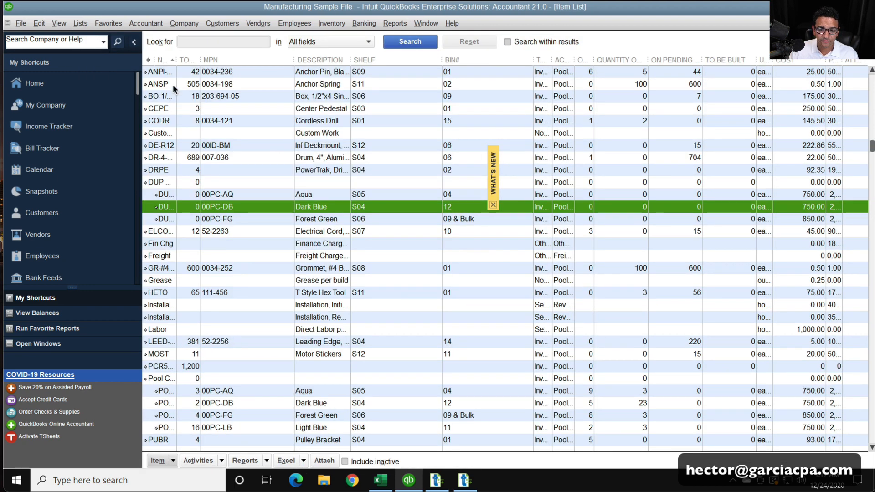
{"action": "double_click", "coordinate": [177, 59]}
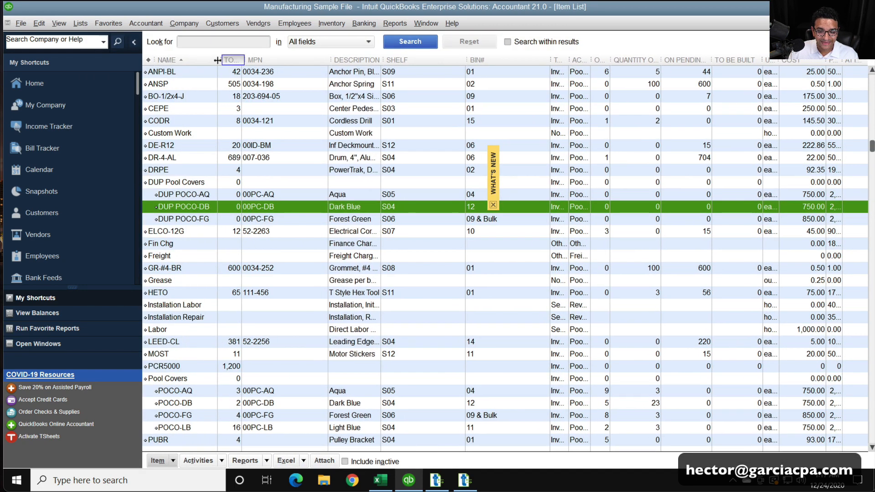
{"action": "left_click", "coordinate": [205, 185]}
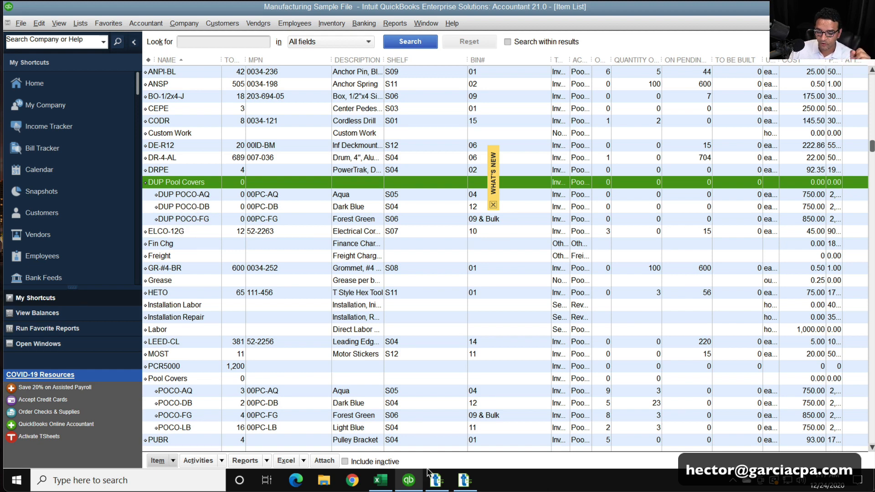
Switch to the Book3 workbook in Excel and examine how the item names in A2:A4 combine parent item and subitem
{"action": "left_click", "coordinate": [388, 479]}
{"action": "left_click", "coordinate": [295, 307]}
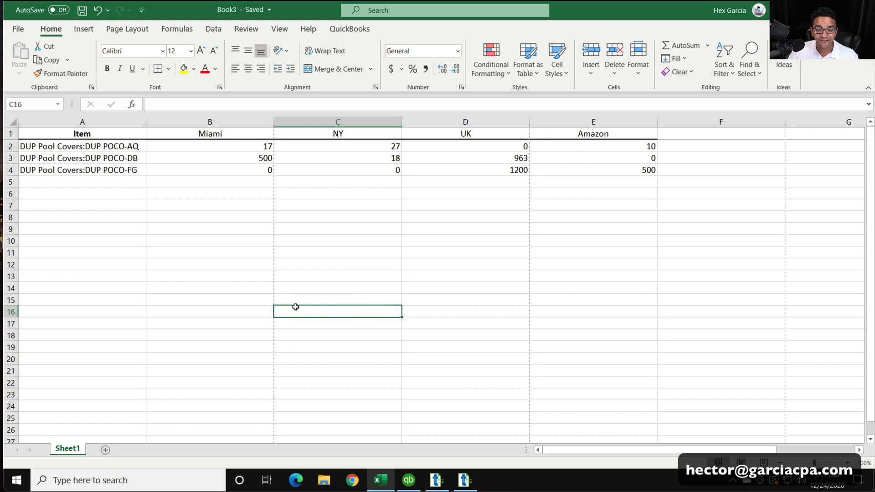
{"action": "left_click_drag", "start_coordinate": [131, 146], "coordinate": [131, 171]}
{"action": "left_click", "coordinate": [207, 104]}
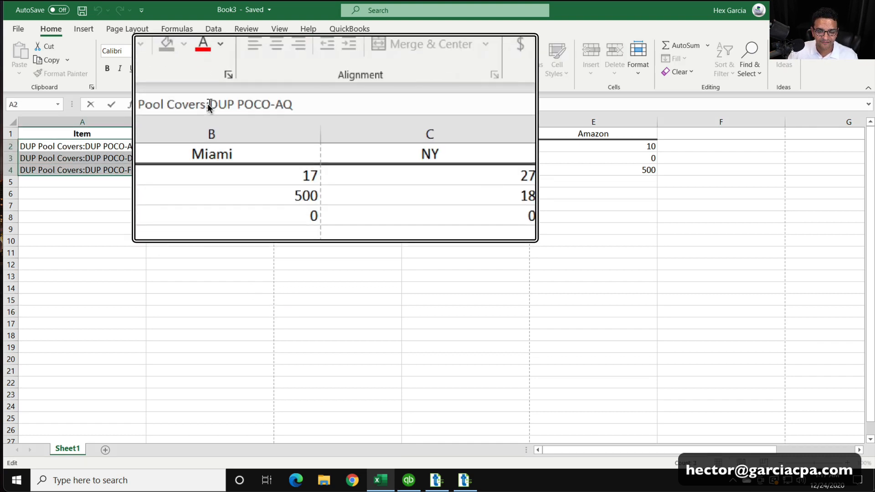
{"action": "right_click", "coordinate": [149, 103]}
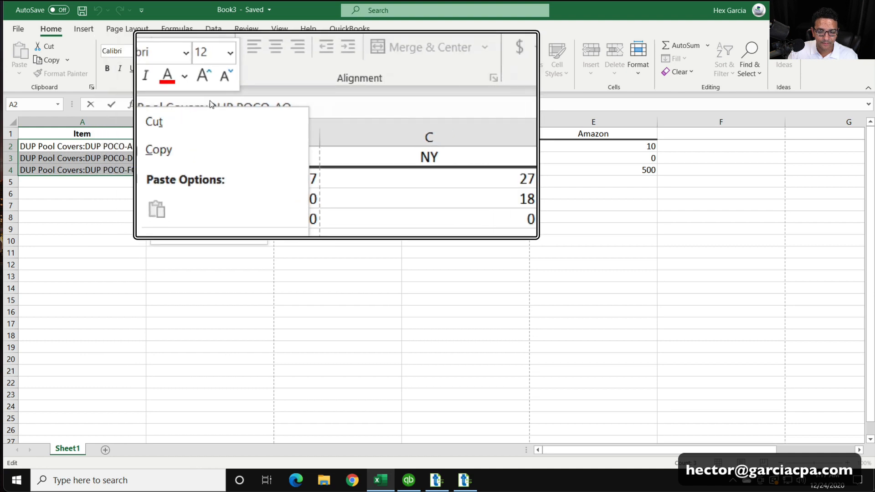
{"action": "left_click", "coordinate": [211, 104]}
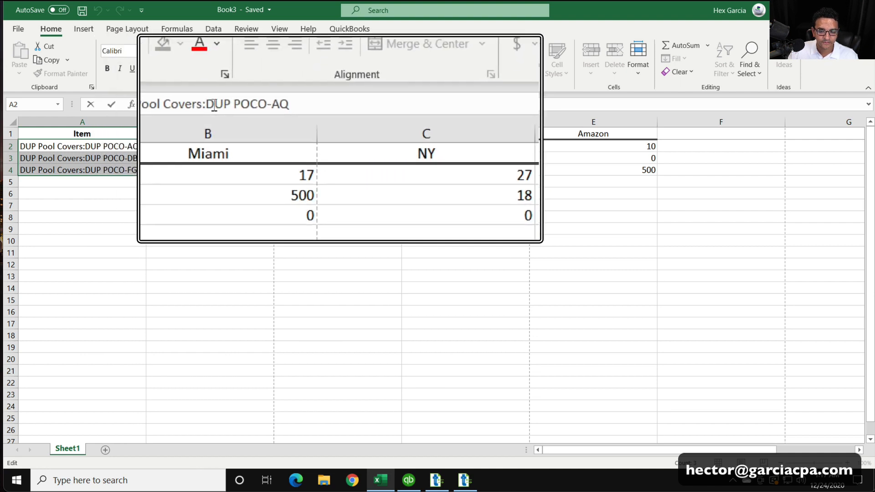
{"action": "left_click_drag", "start_coordinate": [210, 105], "coordinate": [261, 106]}
{"action": "key", "text": "super+Escape"}
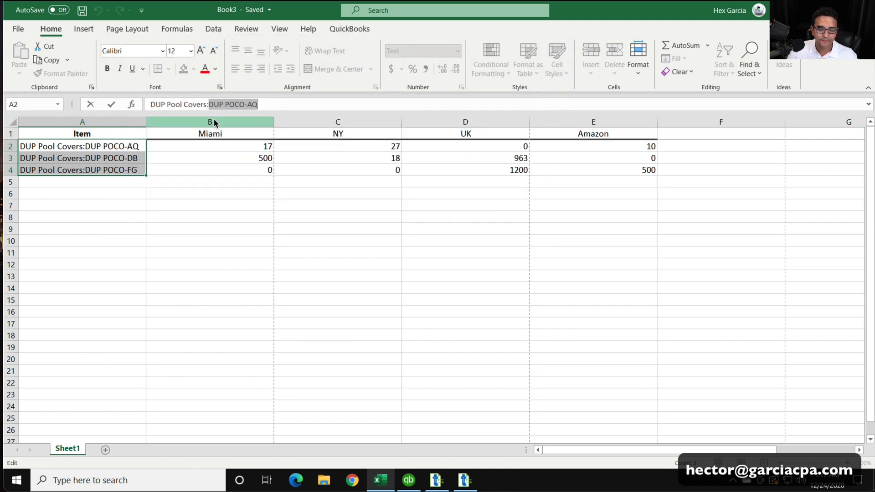
{"action": "left_click", "coordinate": [209, 167]}
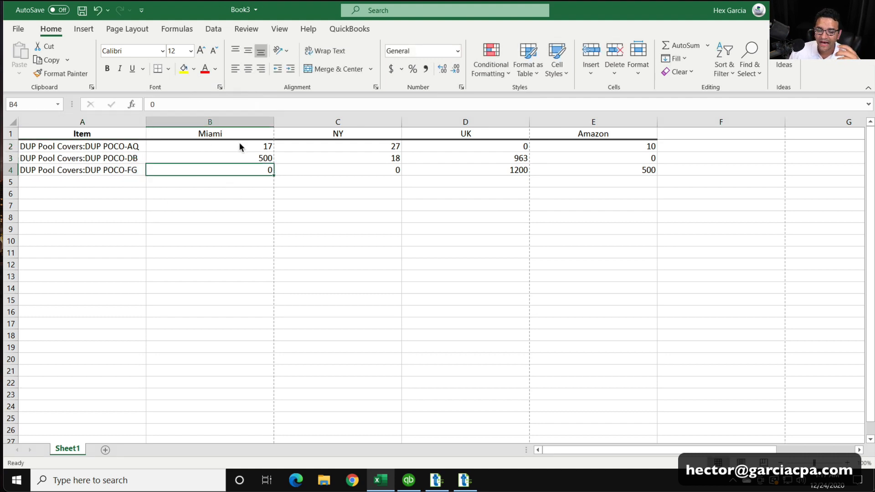
Review the Miami, NY, UK and Amazon quantity columns and save the Book3 workbook
{"action": "left_click", "coordinate": [224, 119]}
{"action": "left_click_drag", "start_coordinate": [224, 119], "coordinate": [605, 119]}
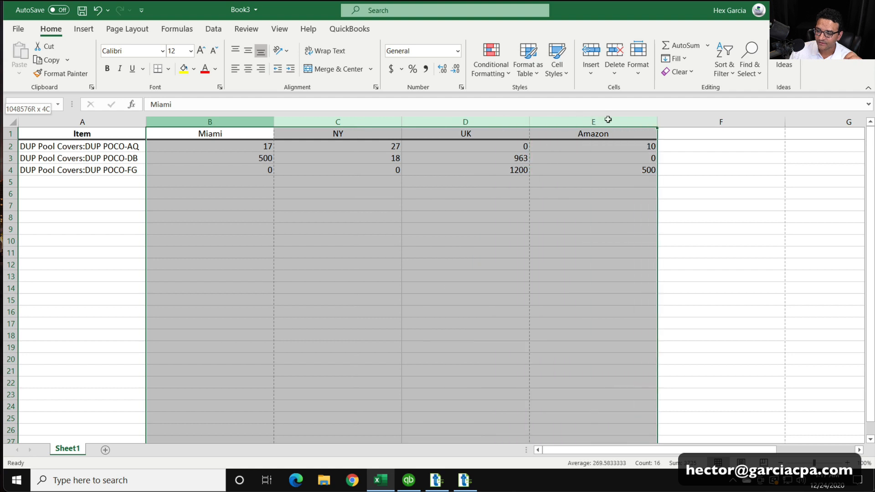
{"action": "left_click", "coordinate": [331, 211]}
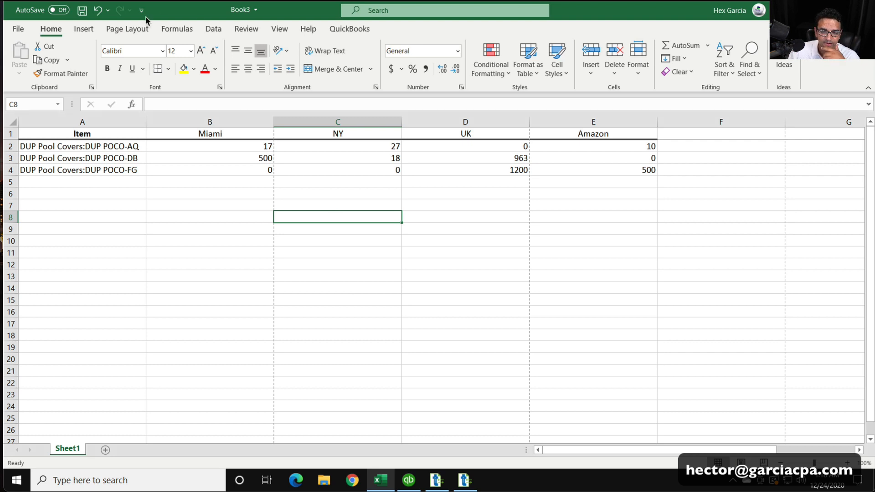
{"action": "left_click", "coordinate": [82, 15]}
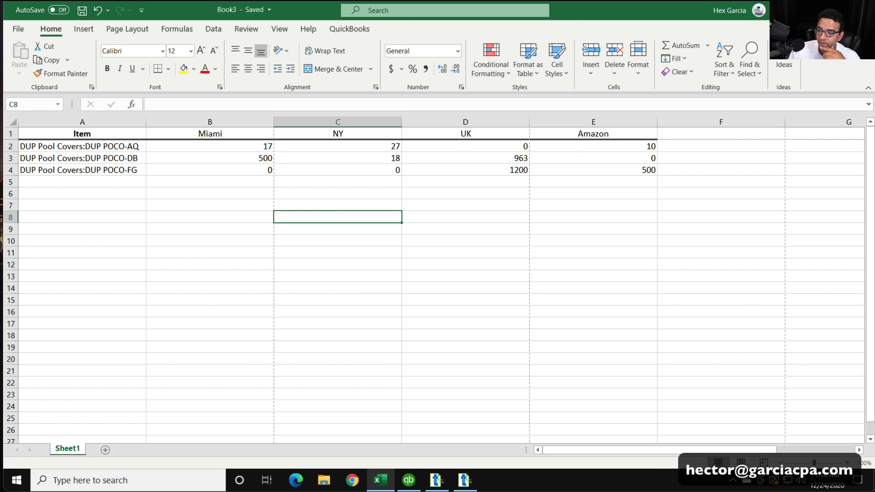
Switch to Transaction Pro, close the import wizard already open, and start a new import
{"action": "key", "text": "alt+Tab"}
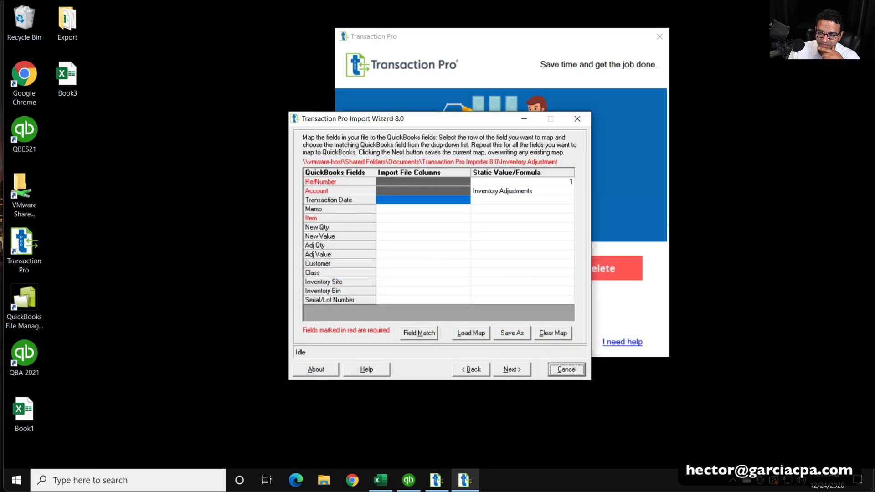
{"action": "left_click", "coordinate": [577, 119]}
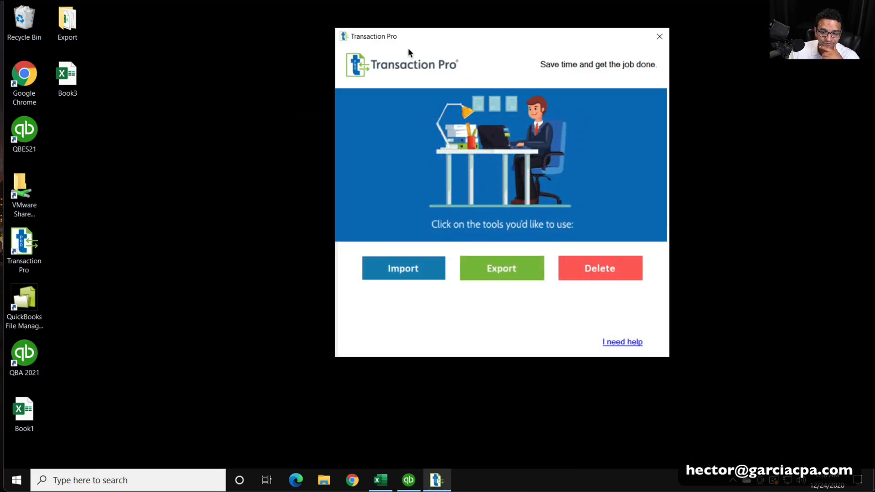
{"action": "left_click_drag", "start_coordinate": [410, 48], "coordinate": [382, 58]}
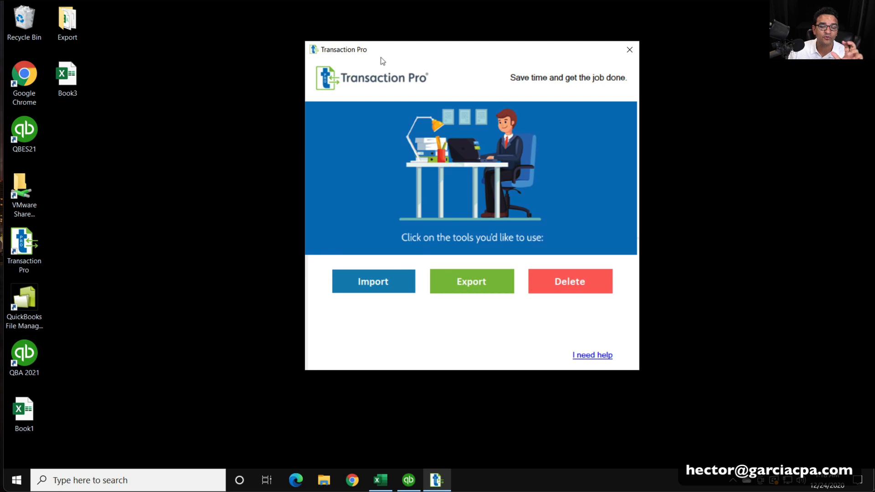
{"action": "left_click", "coordinate": [360, 280]}
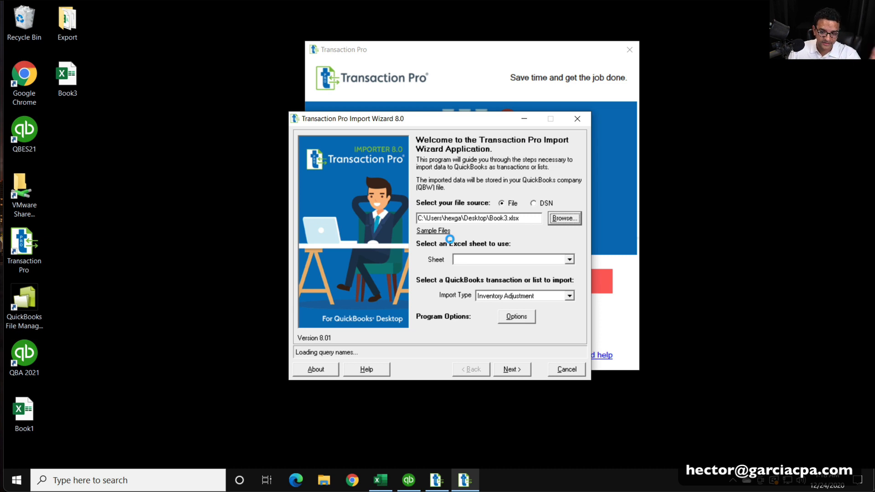
Load Book3 from the Desktop as the import file and select sheet1$ as the sheet, checking it against the workbook
{"action": "left_click", "coordinate": [557, 218]}
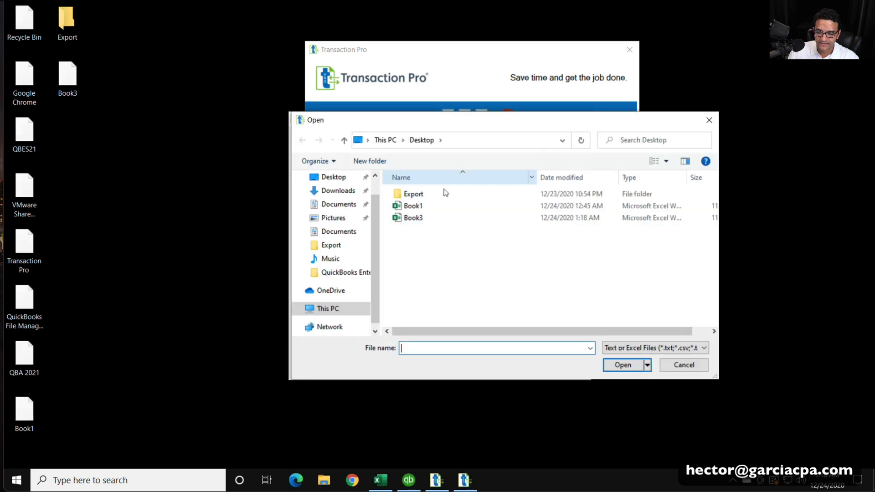
{"action": "left_click", "coordinate": [413, 217]}
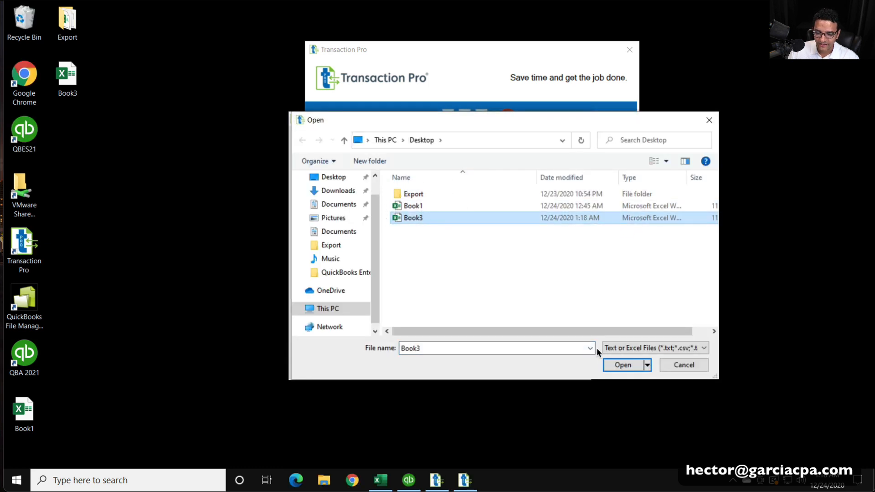
{"action": "left_click", "coordinate": [626, 365]}
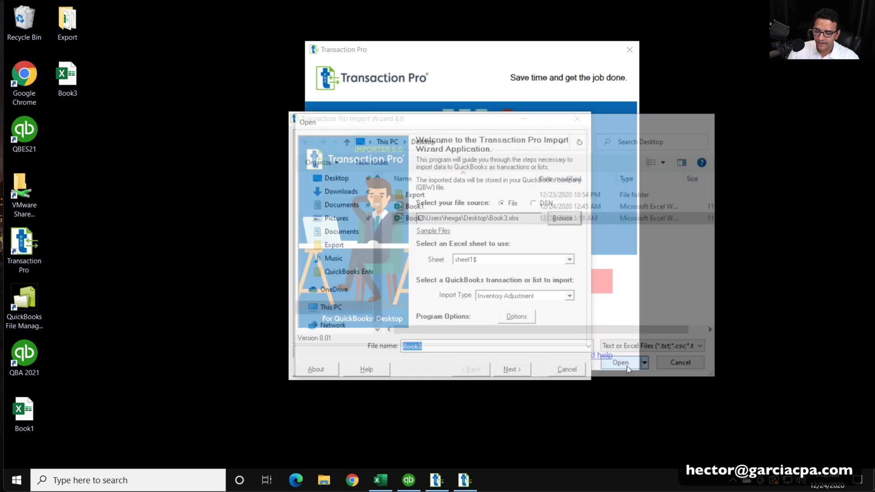
{"action": "left_click", "coordinate": [493, 258]}
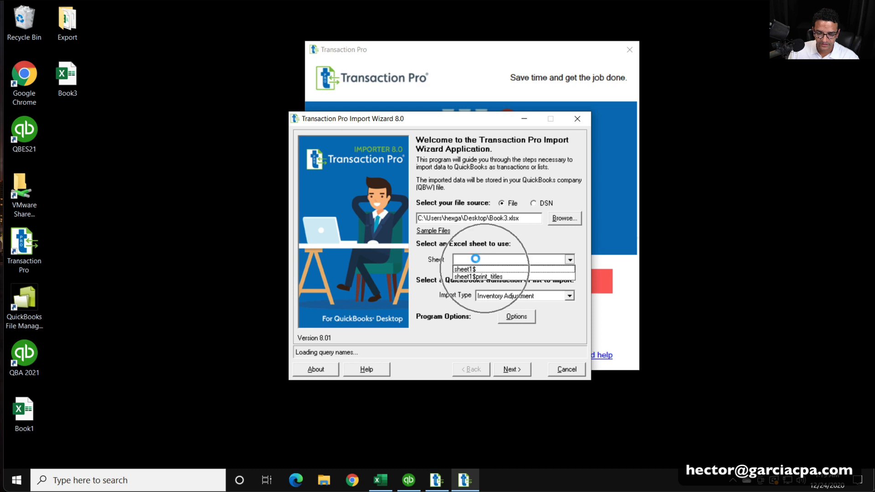
{"action": "left_click", "coordinate": [484, 269]}
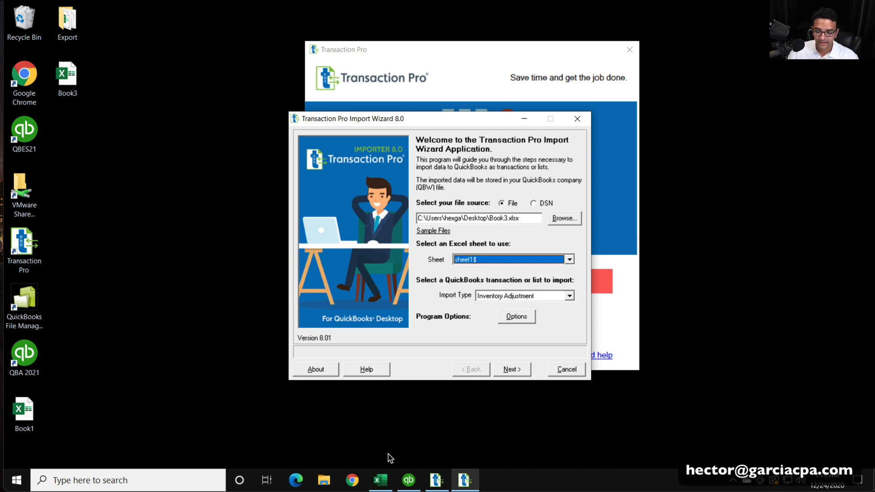
{"action": "left_click", "coordinate": [380, 479]}
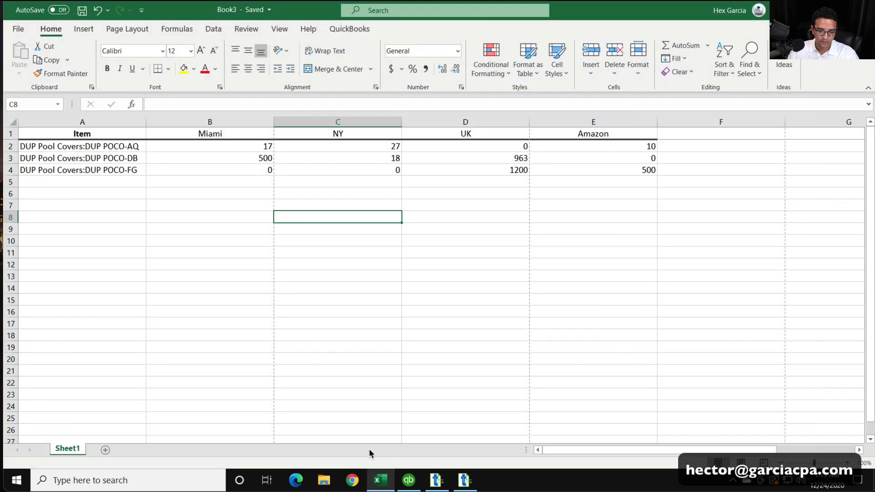
{"action": "left_click", "coordinate": [466, 479]}
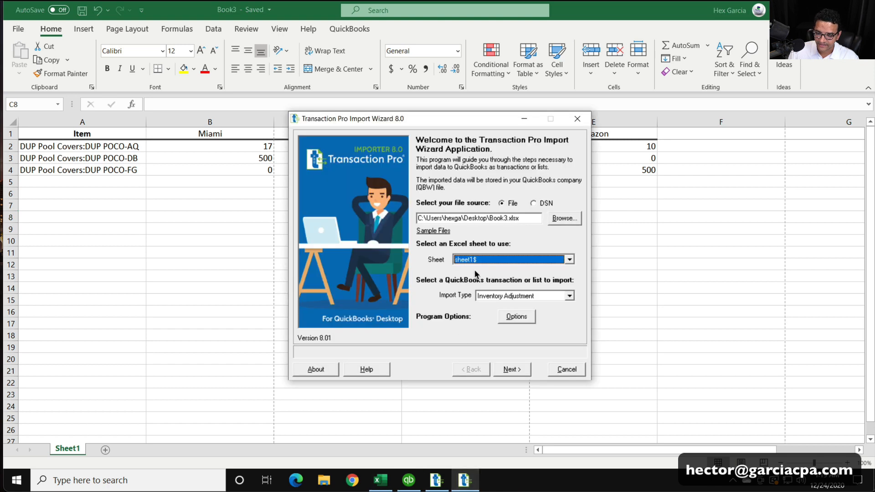
Set the import type to Inventory Adjustment and advance past the file contents to the field mapping page
{"action": "left_click", "coordinate": [516, 295]}
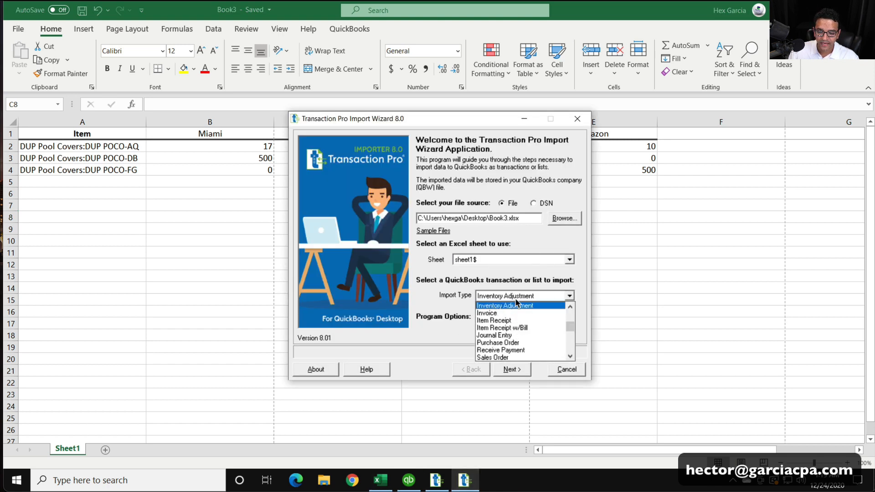
{"action": "left_click", "coordinate": [516, 304]}
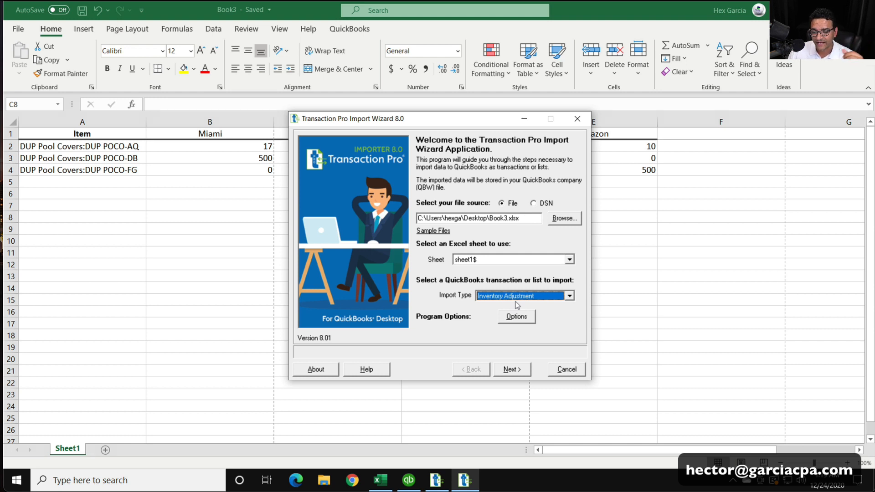
{"action": "left_click", "coordinate": [522, 366]}
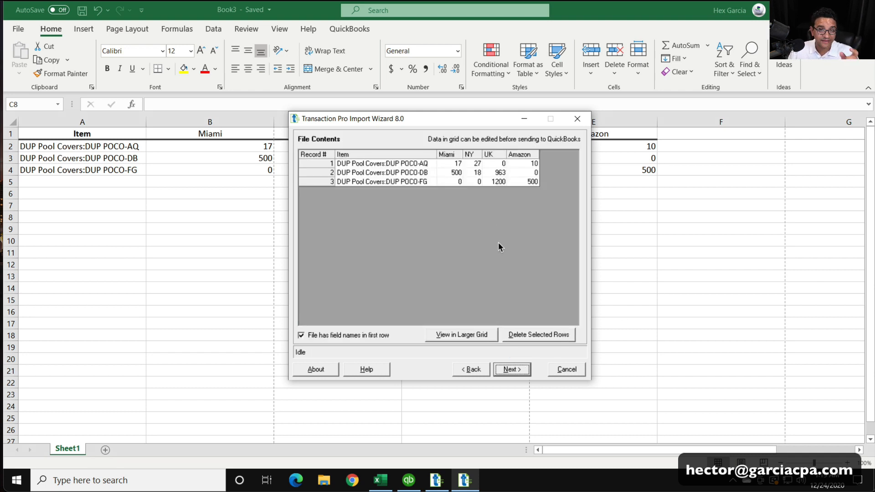
{"action": "left_click", "coordinate": [520, 369]}
{"action": "left_click", "coordinate": [546, 284]}
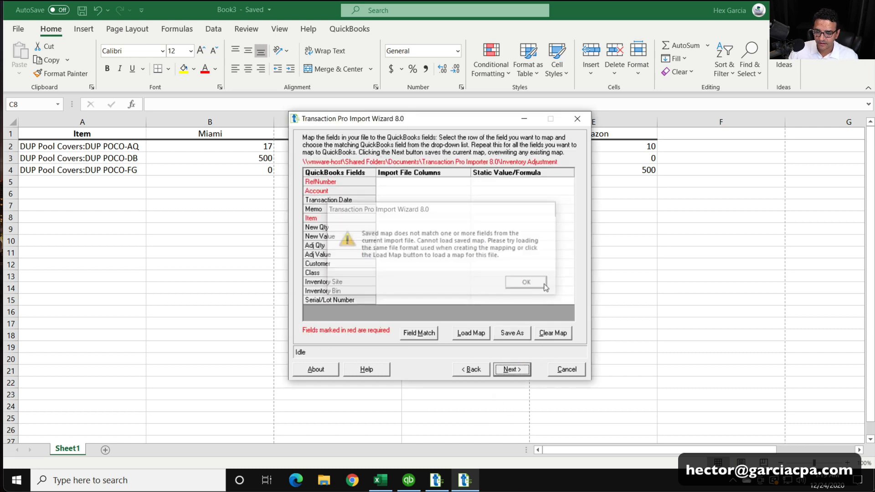
Assign the static value 11111 to the required RefNumber field in the import mapping
{"action": "left_click", "coordinate": [424, 182]}
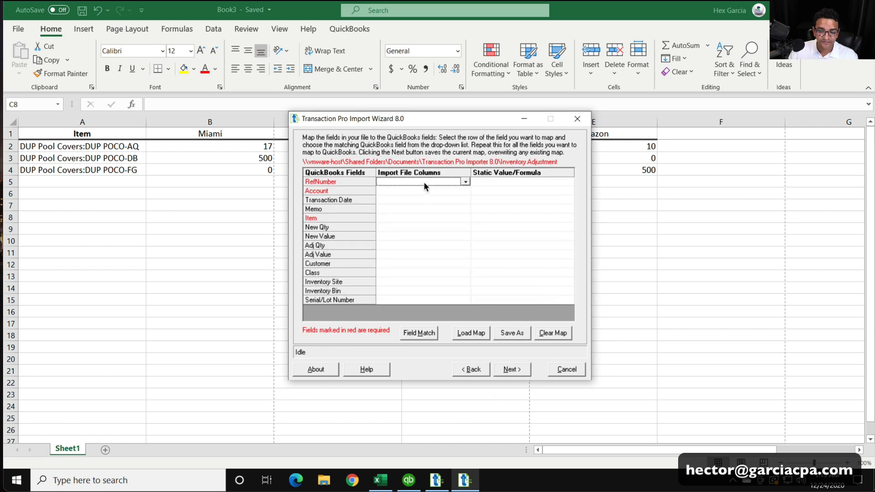
{"action": "left_click", "coordinate": [484, 184]}
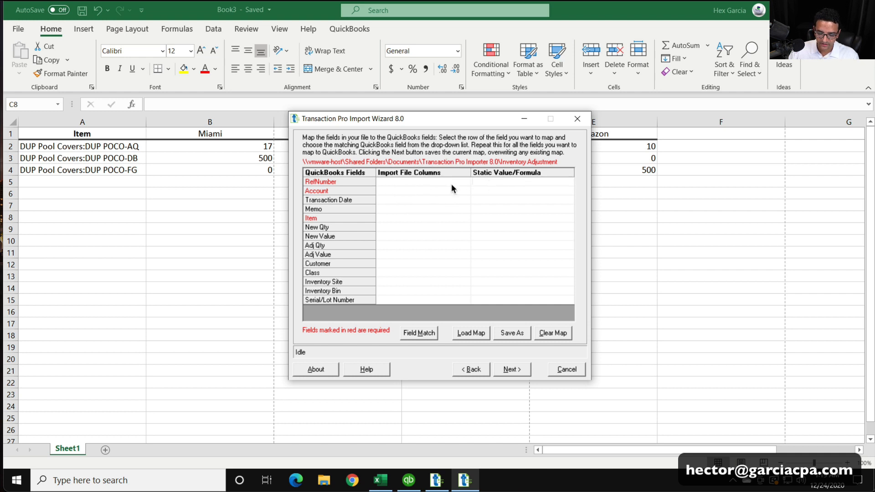
{"action": "type", "text": "11111"}
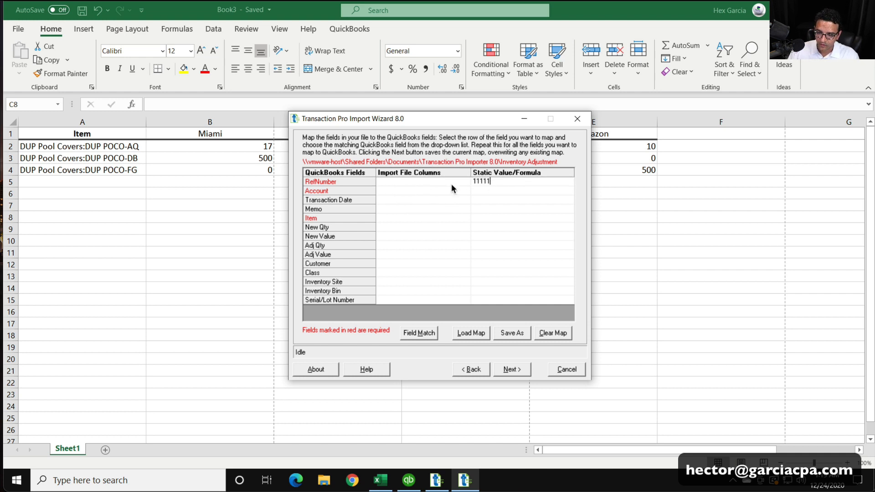
Assign the static value "Inventory Adjusments" to the required Account field in the import mapping
{"action": "left_click", "coordinate": [485, 193]}
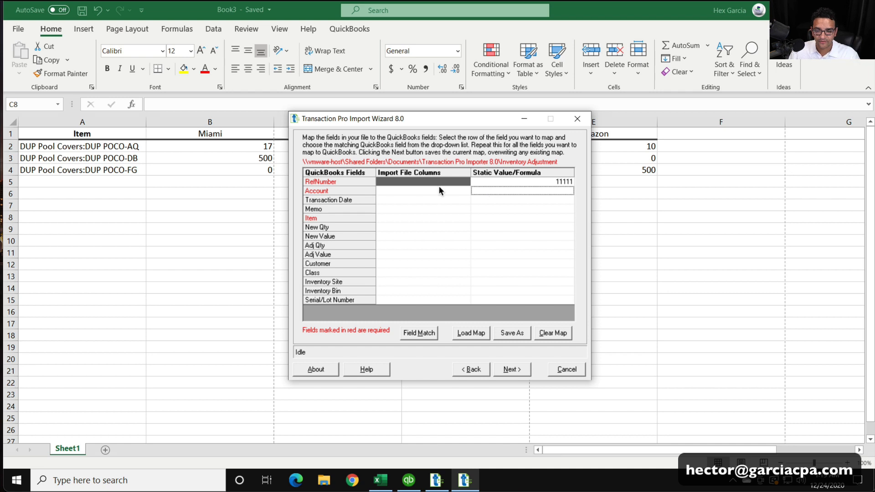
{"action": "left_click", "coordinate": [485, 191]}
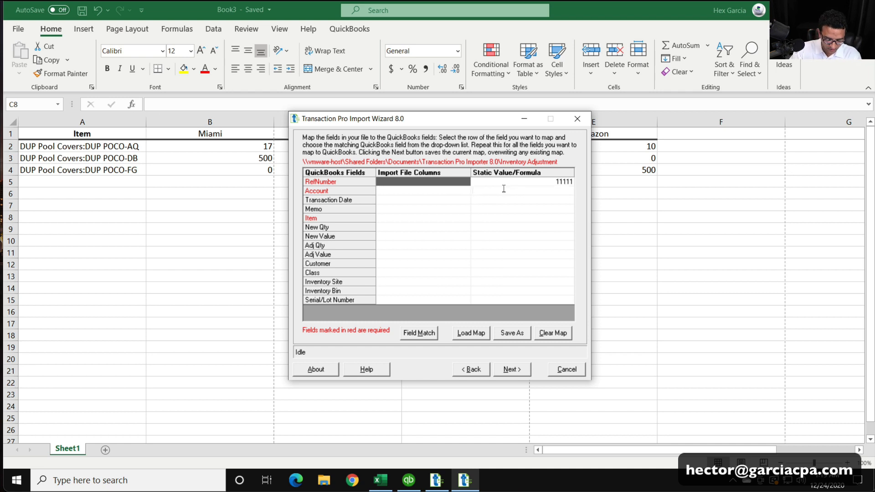
{"action": "type", "text": "Invento"}
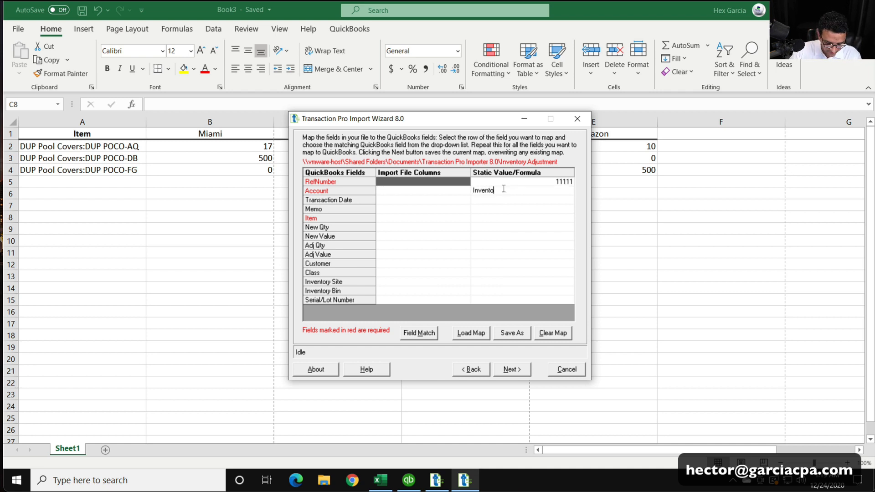
{"action": "type", "text": "ry Adjus"}
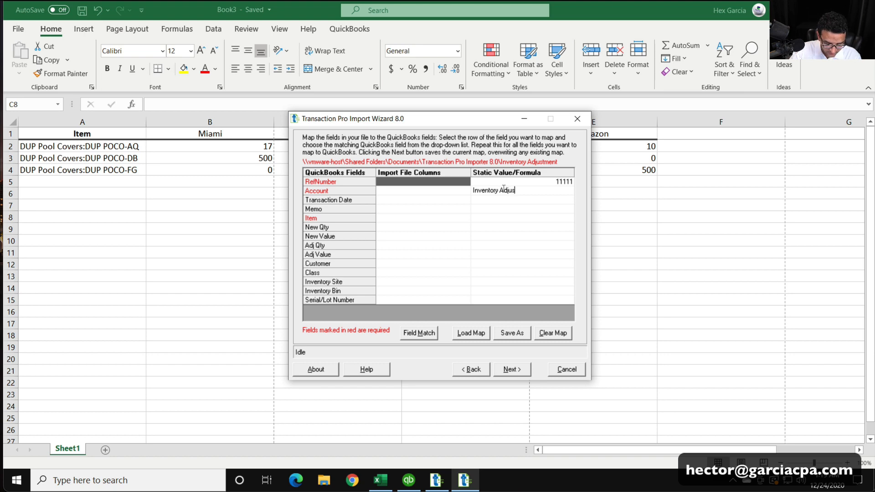
{"action": "type", "text": "ments"}
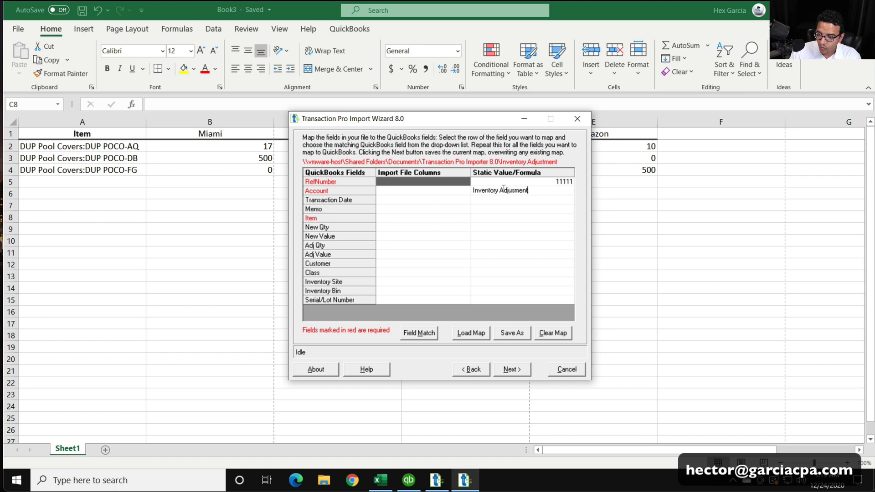
{"action": "left_click", "coordinate": [502, 208]}
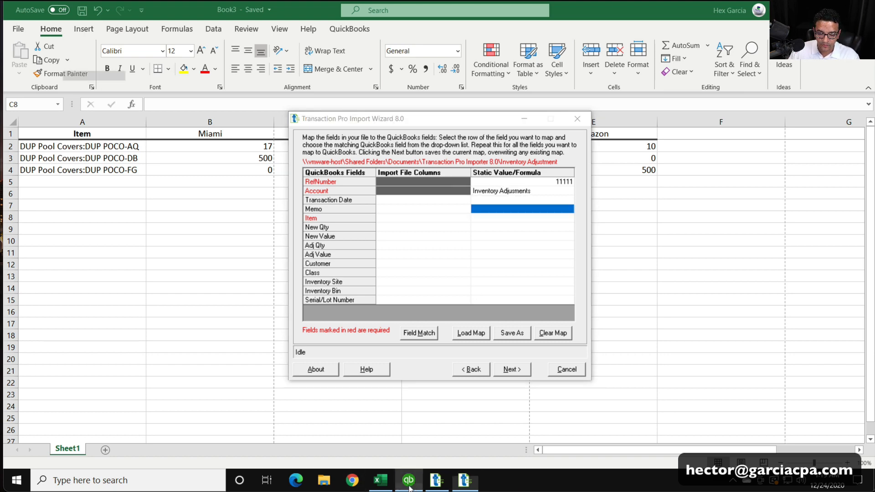
Switch to QuickBooks, look up the Inventory Adjustments account in the Chart of Accounts, and return to the Transaction Pro import wizard
{"action": "left_click", "coordinate": [408, 480]}
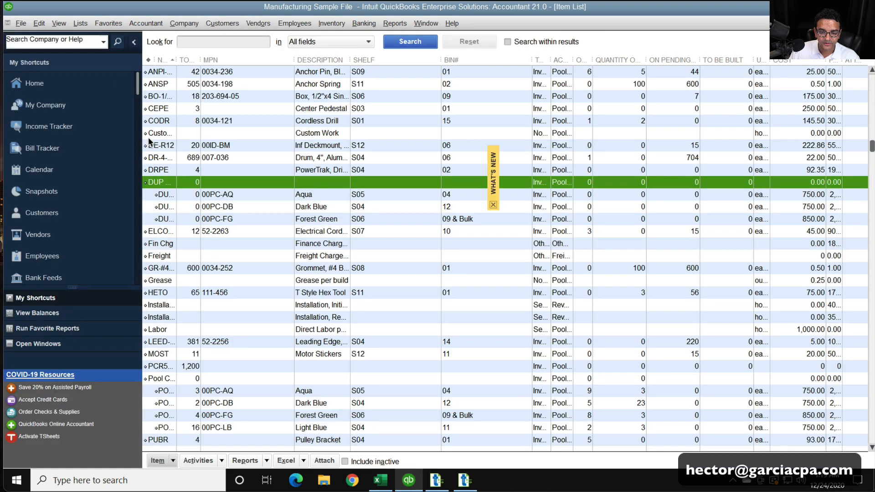
{"action": "left_click", "coordinate": [80, 23]}
{"action": "left_click", "coordinate": [83, 38]}
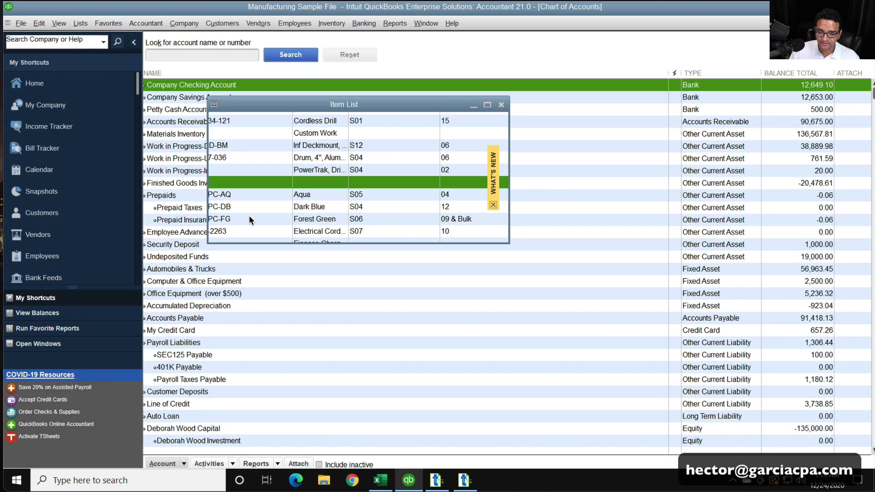
{"action": "scroll", "coordinate": [303, 264], "scroll_direction": "down", "scroll_amount": 8}
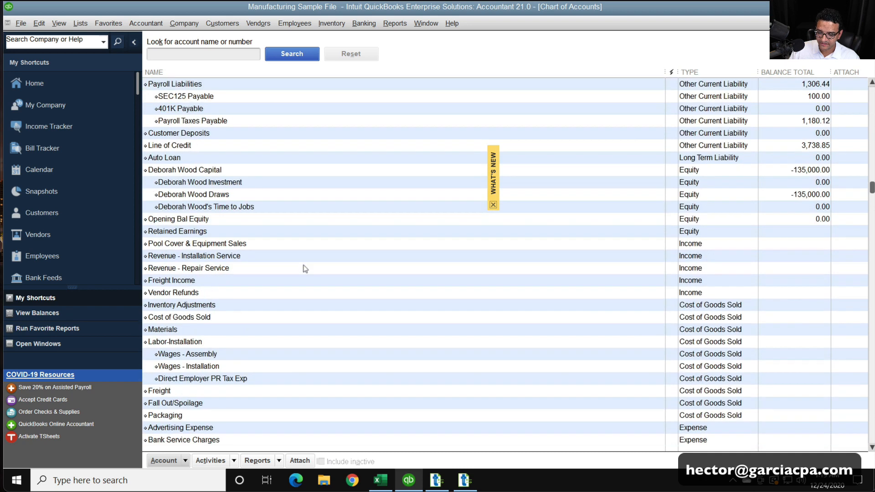
{"action": "left_click", "coordinate": [201, 256]}
{"action": "left_click", "coordinate": [200, 268]}
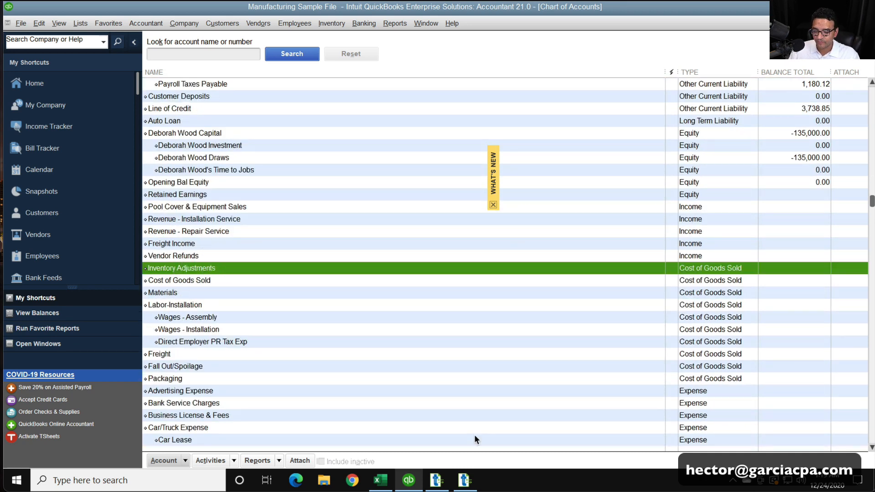
{"action": "left_click", "coordinate": [409, 480]}
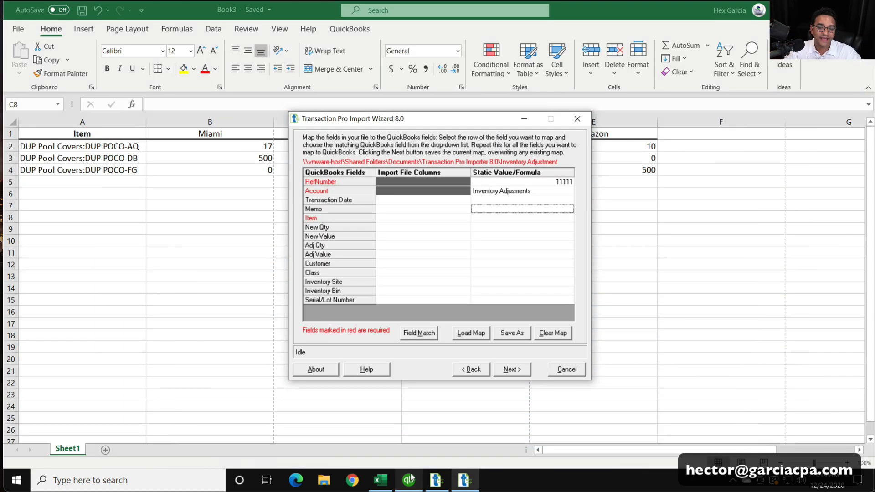
Assign the static date 12/15/2025 to the Transaction Date field in the import mapping
{"action": "left_click", "coordinate": [538, 193]}
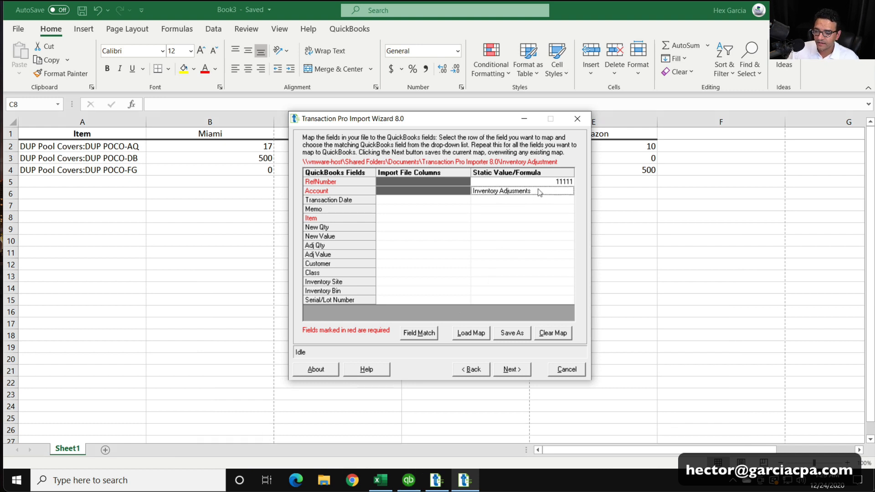
{"action": "left_click", "coordinate": [533, 201]}
{"action": "type", "text": "12/"}
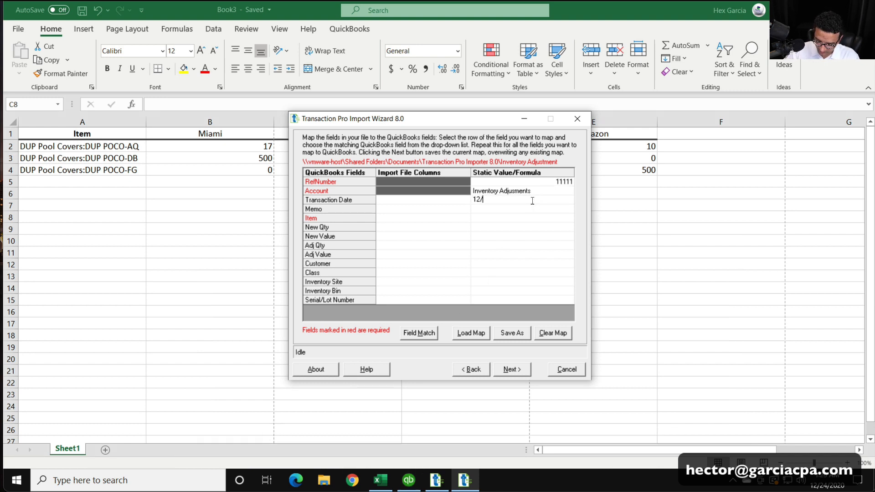
{"action": "type", "text": "15/202"}
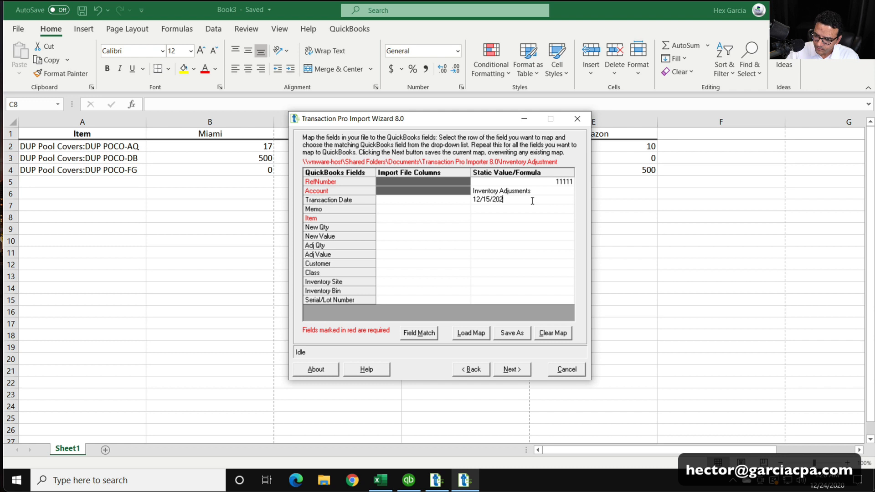
{"action": "type", "text": "25"}
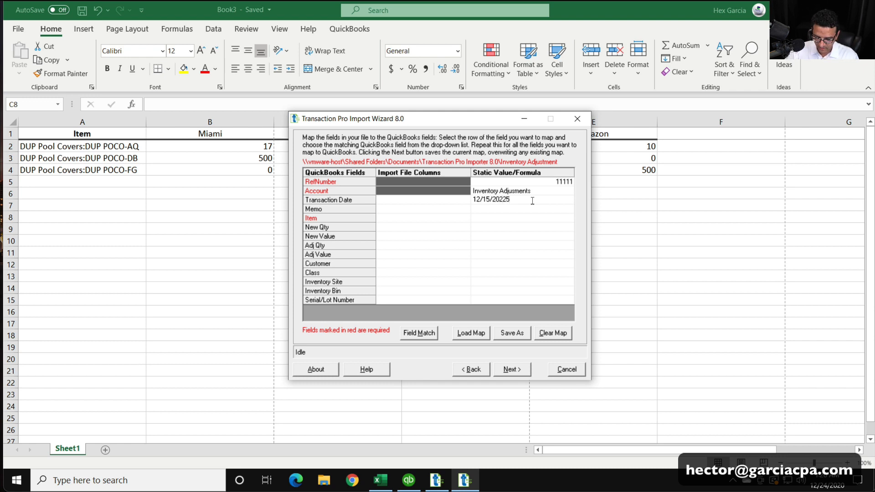
{"action": "key", "text": "BackSpace"}
{"action": "key", "text": "BackSpace"}
{"action": "type", "text": "5"}
{"action": "left_click", "coordinate": [448, 210]}
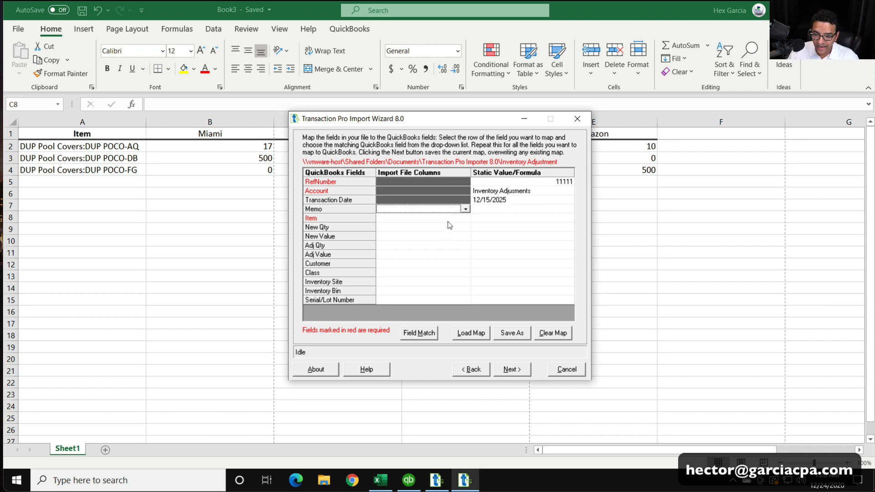
Map the required Item field to the Item column of the import file
{"action": "left_click", "coordinate": [448, 220]}
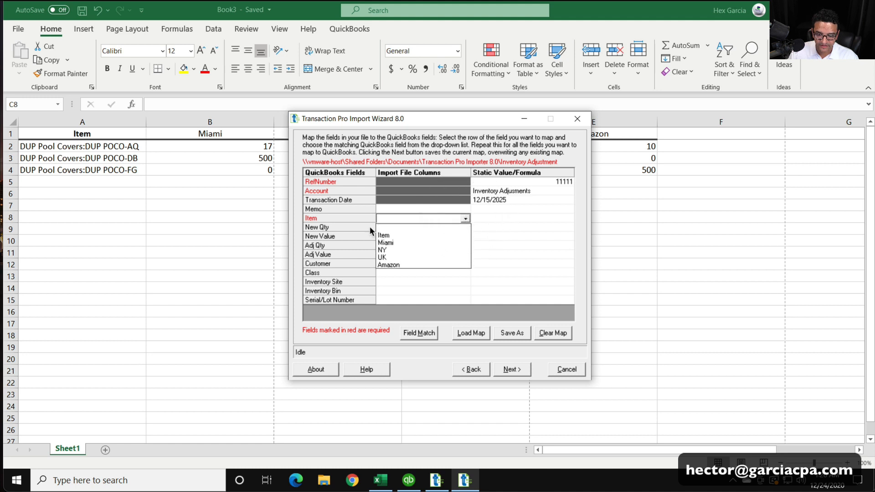
{"action": "left_click", "coordinate": [382, 235]}
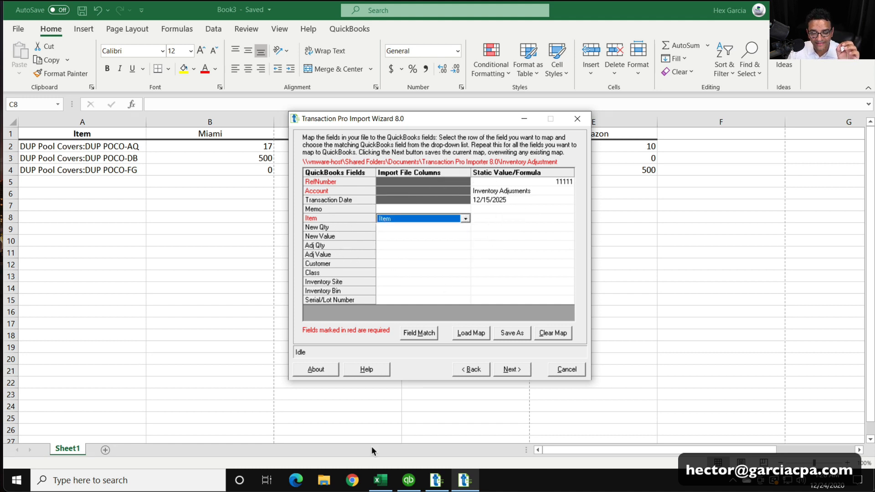
{"action": "mouse_move", "coordinate": [379, 479]}
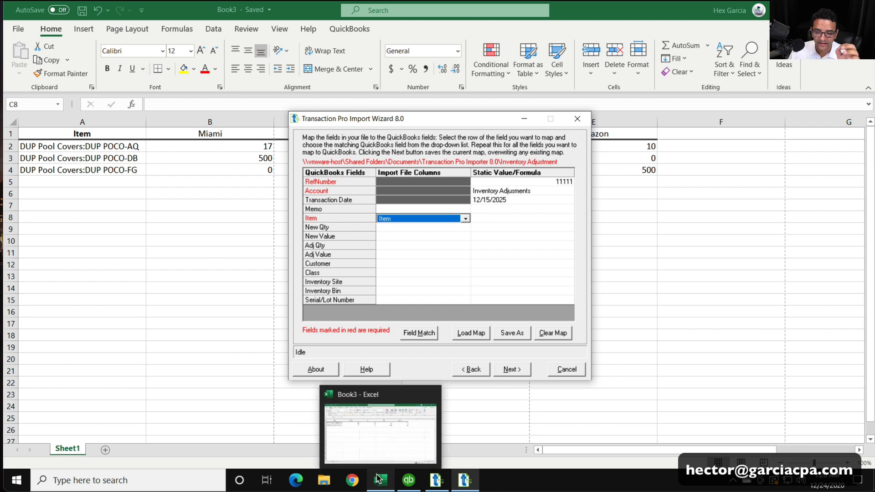
{"action": "left_click", "coordinate": [466, 217]}
{"action": "left_click", "coordinate": [465, 218]}
{"action": "left_click", "coordinate": [500, 200]}
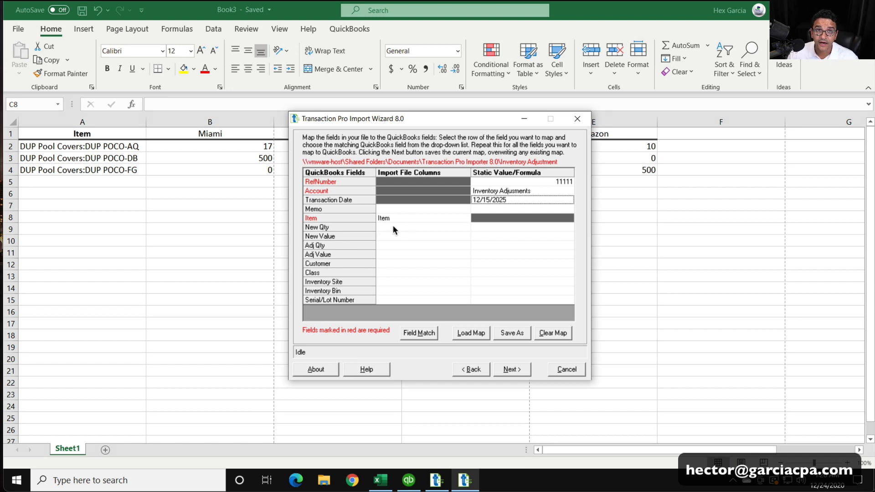
Map the Adj Qty field to the Miami column of the import file
{"action": "left_click", "coordinate": [428, 245]}
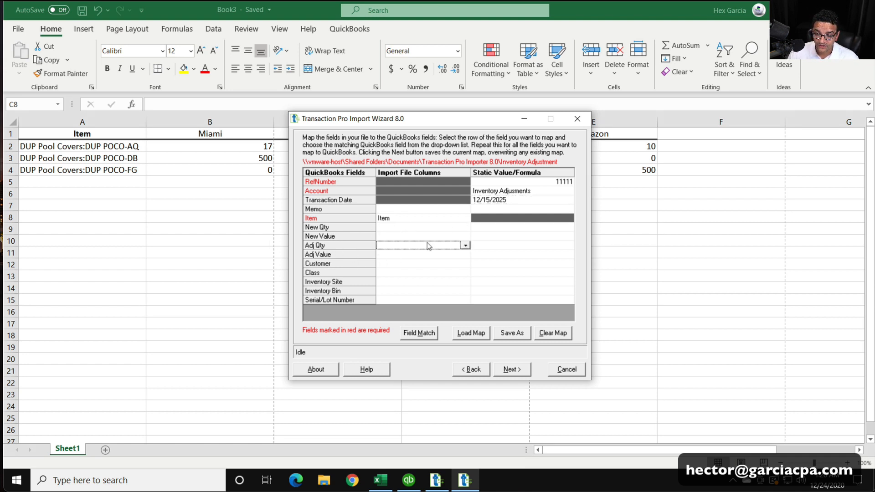
{"action": "left_click", "coordinate": [465, 246]}
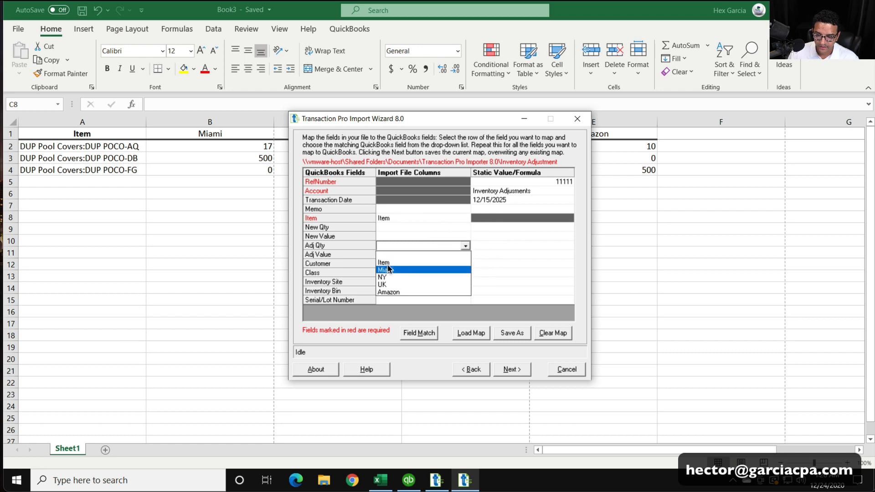
{"action": "left_click", "coordinate": [395, 269]}
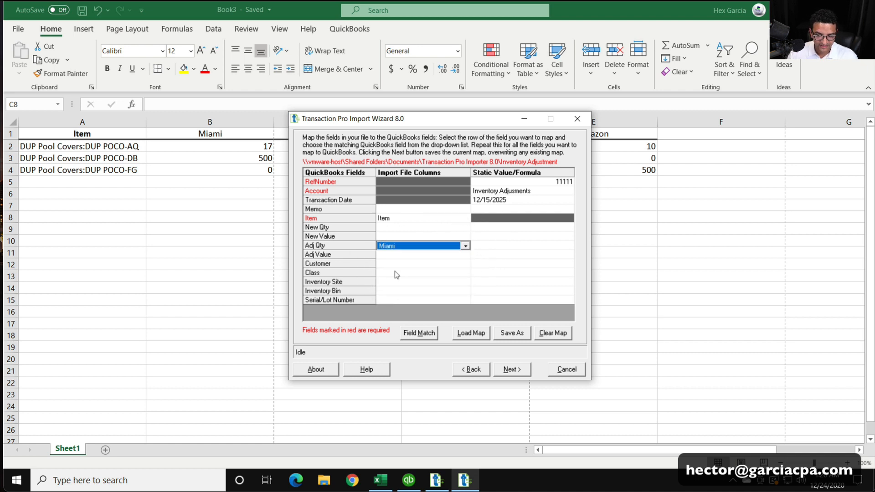
Assign the static value Miami to the Inventory Site field in the import mapping
{"action": "left_click", "coordinate": [395, 281]}
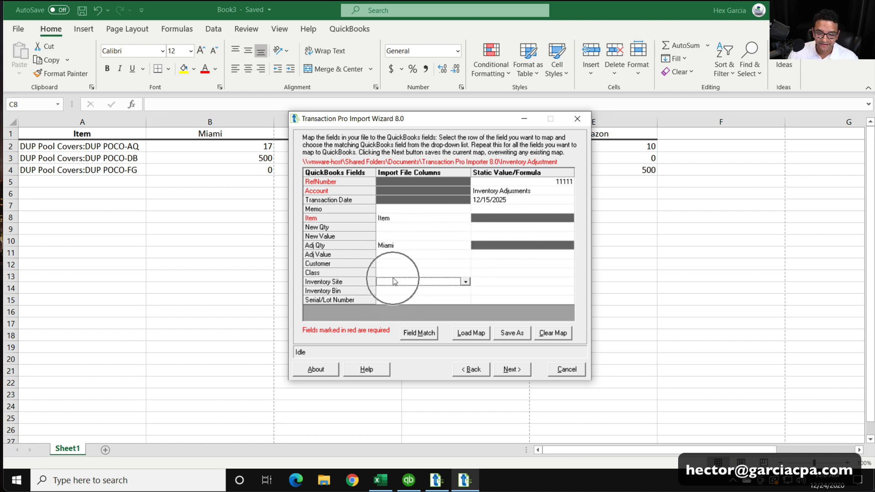
{"action": "left_click", "coordinate": [495, 281]}
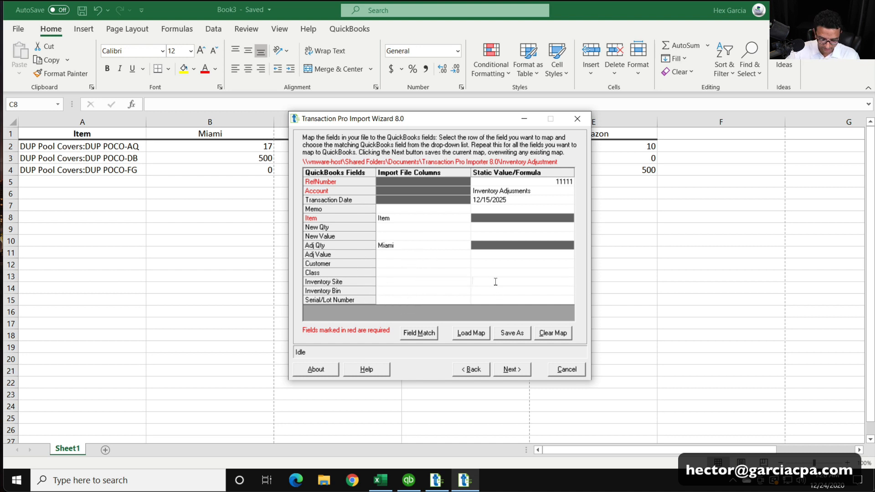
{"action": "type", "text": "Miami"}
{"action": "left_click_drag", "start_coordinate": [495, 282], "coordinate": [422, 275]}
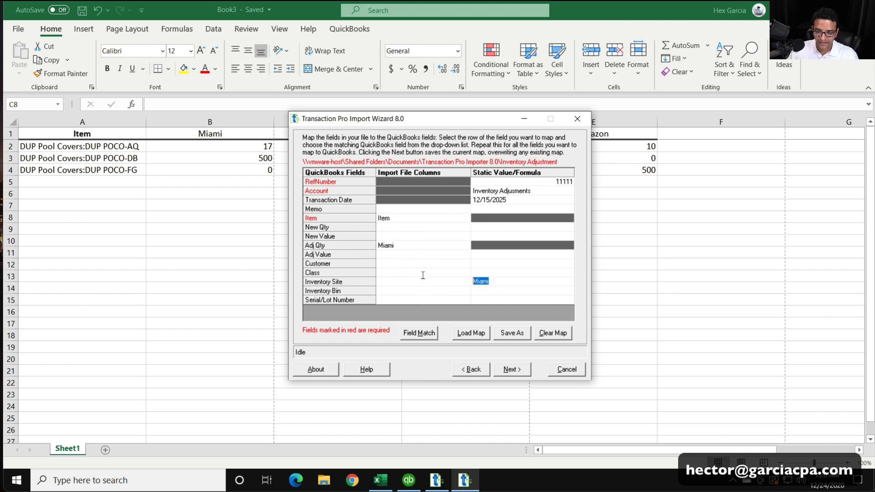
{"action": "left_click", "coordinate": [514, 281]}
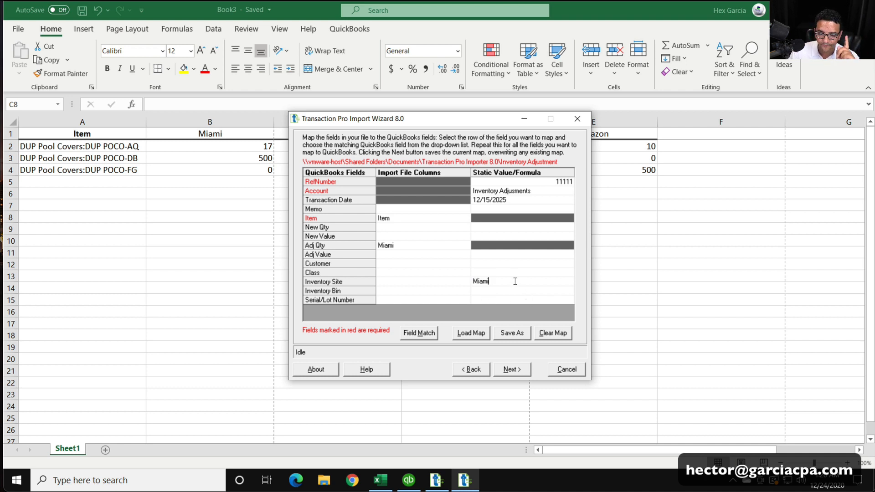
Switch to QuickBooks and check the site names in the Inventory Site List, including Miami, NY and UK
{"action": "left_click", "coordinate": [409, 479]}
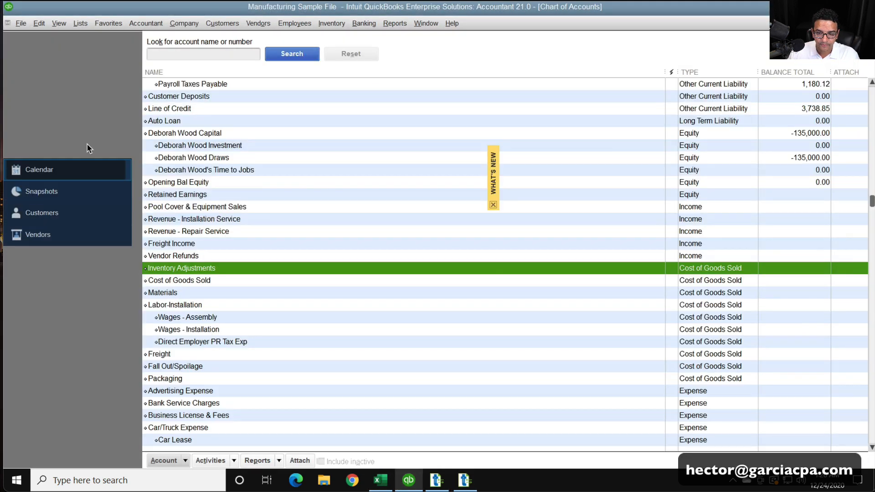
{"action": "left_click", "coordinate": [80, 24]}
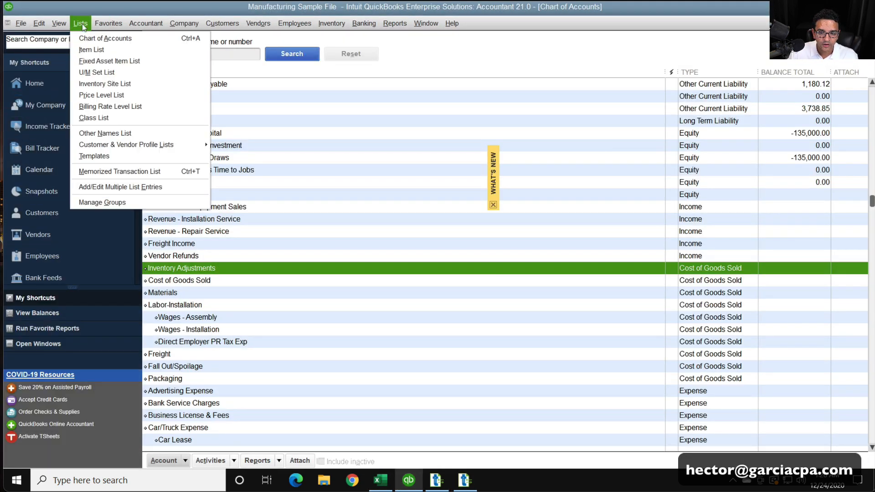
{"action": "left_click", "coordinate": [101, 86]}
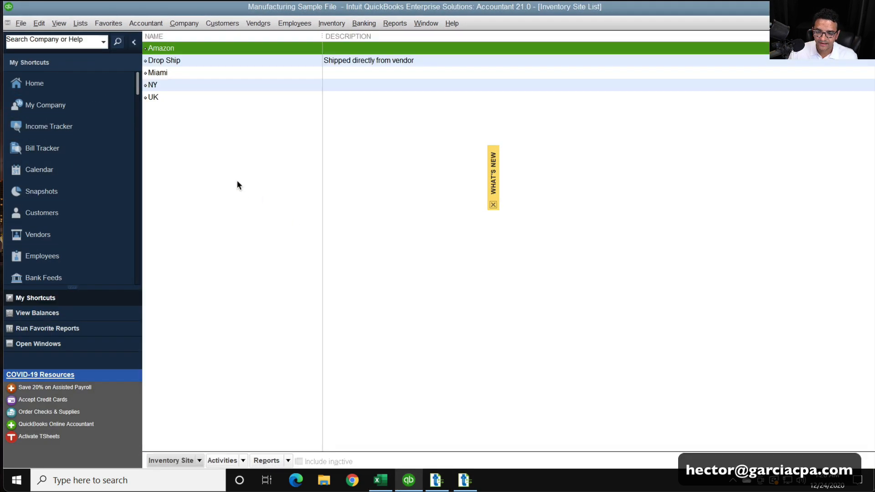
{"action": "left_click", "coordinate": [180, 57]}
{"action": "left_click", "coordinate": [179, 71]}
{"action": "left_click", "coordinate": [179, 84]}
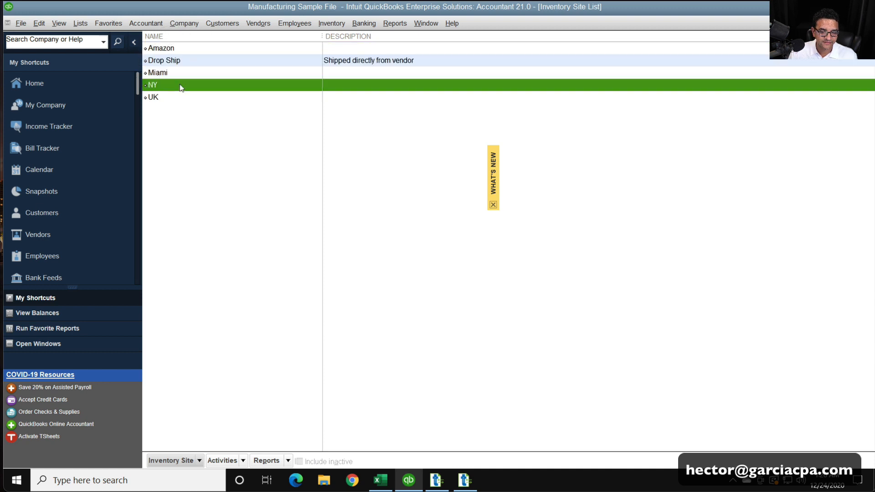
{"action": "left_click", "coordinate": [179, 96]}
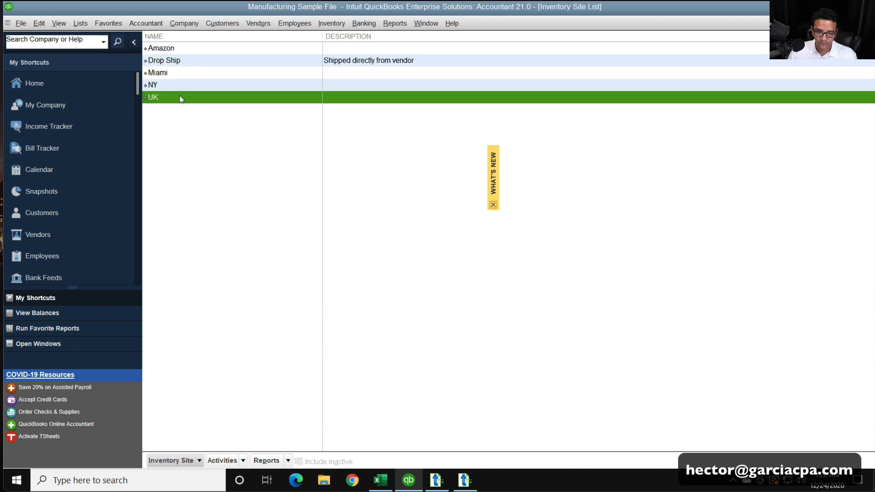
Make the Drop Ship site inactive in the Inventory Site List
{"action": "left_click", "coordinate": [182, 48]}
{"action": "left_click", "coordinate": [179, 71]}
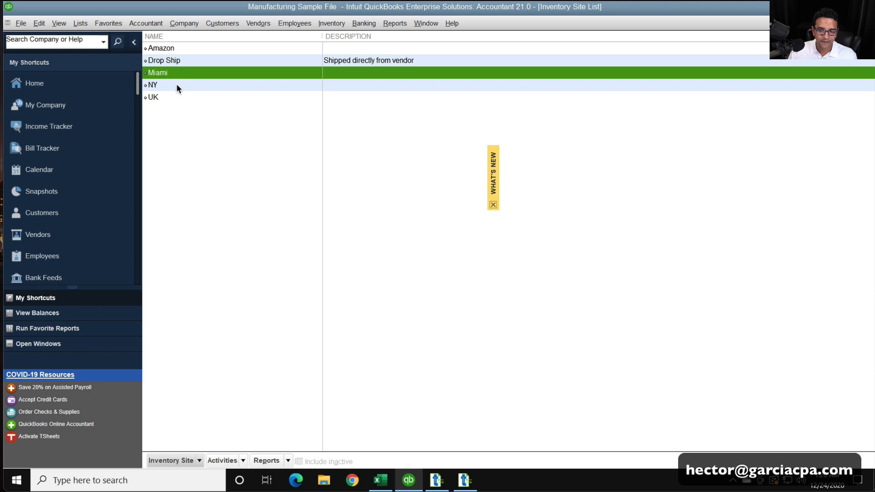
{"action": "left_click", "coordinate": [176, 85]}
{"action": "left_click", "coordinate": [177, 97]}
{"action": "left_click", "coordinate": [180, 72]}
{"action": "left_click", "coordinate": [180, 60]}
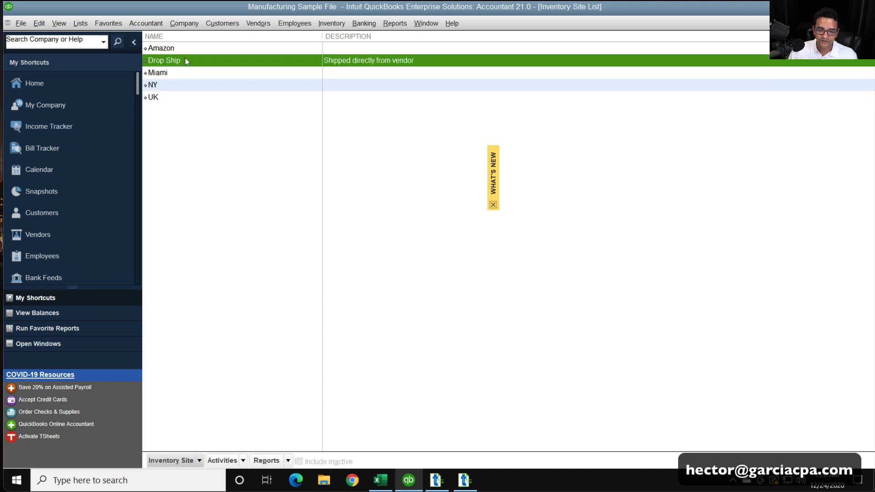
{"action": "right_click", "coordinate": [185, 60]}
{"action": "left_click", "coordinate": [343, 145]}
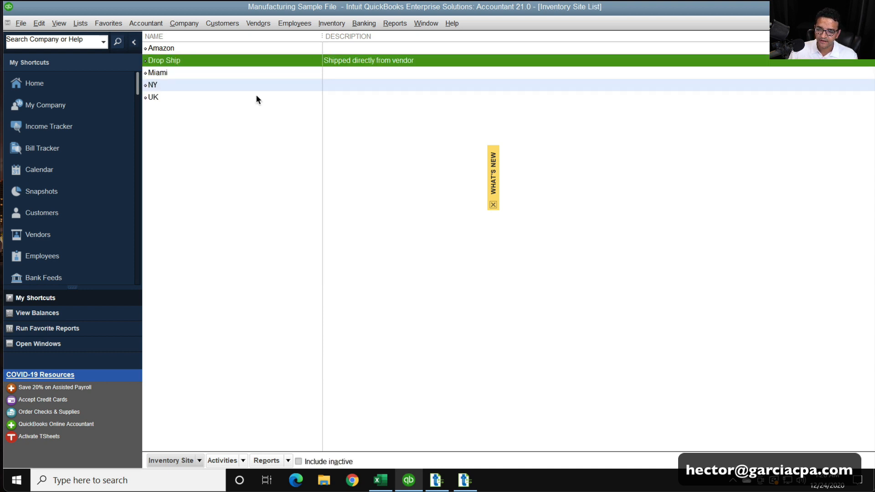
Dismiss the What's New tips covering the Inventory Site List and check the remaining active sites
{"action": "left_click", "coordinate": [496, 208]}
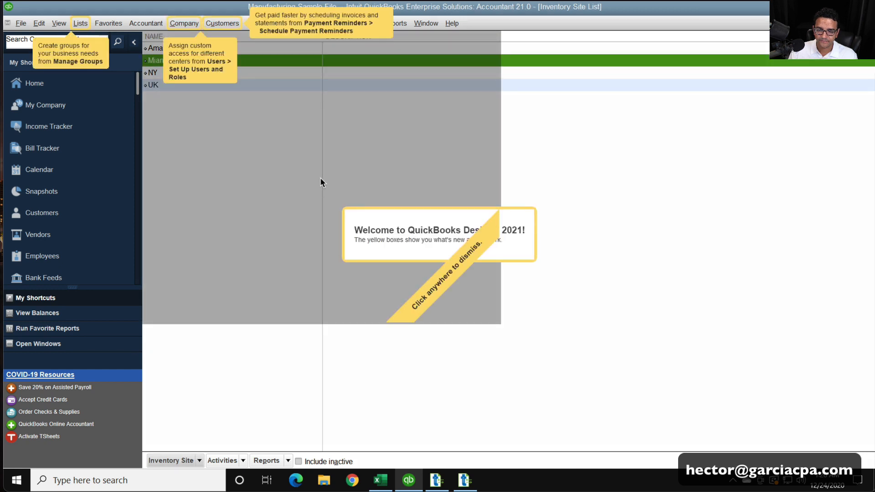
{"action": "left_click", "coordinate": [314, 173]}
{"action": "left_click", "coordinate": [187, 52]}
{"action": "key", "text": "super+plus"}
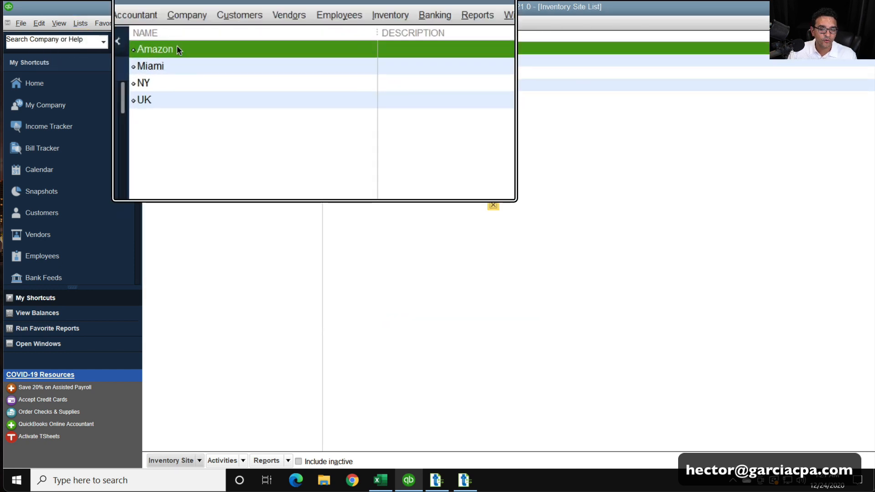
{"action": "key", "text": "super+minus"}
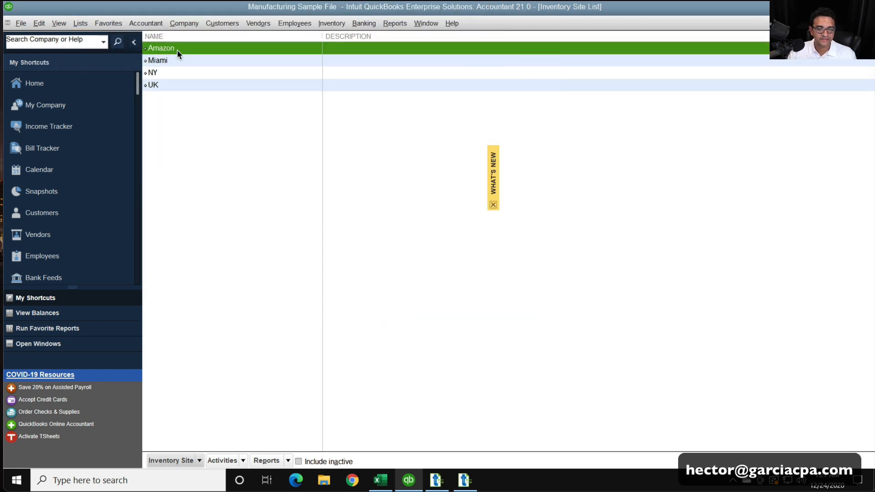
{"action": "left_click", "coordinate": [202, 142]}
{"action": "left_click", "coordinate": [492, 205]}
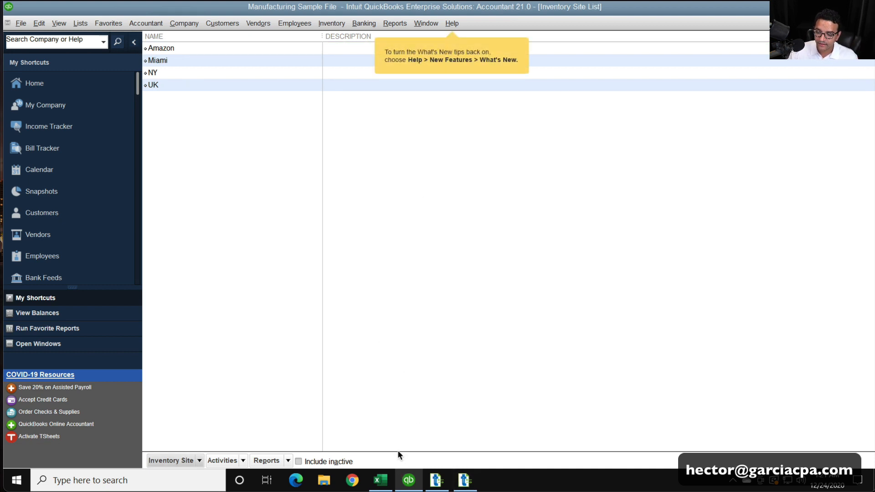
Run the Inventory Stock Status by Site report and filter it to the Miami inventory site
{"action": "left_click", "coordinate": [396, 24]}
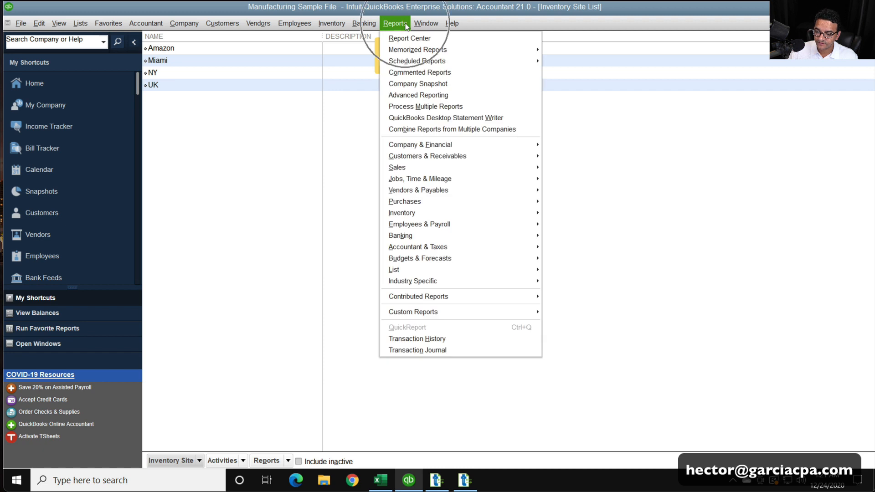
{"action": "left_click", "coordinate": [423, 212]}
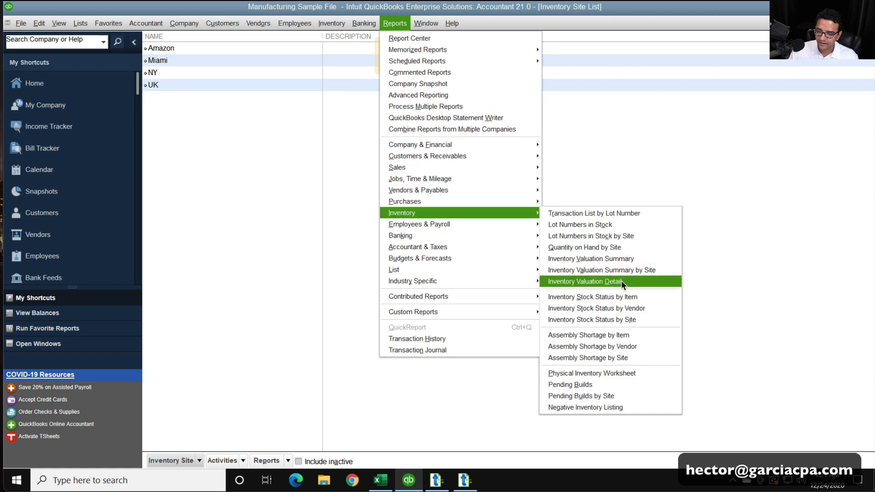
{"action": "left_click", "coordinate": [630, 318]}
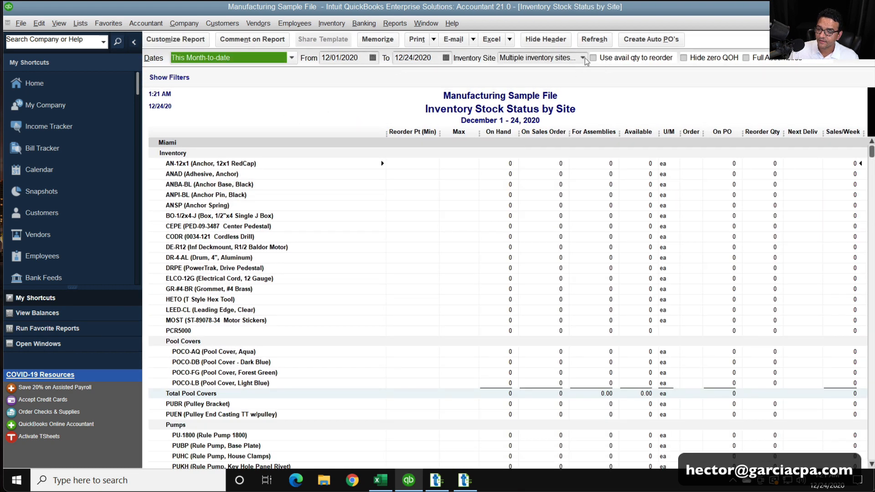
{"action": "left_click", "coordinate": [583, 58]}
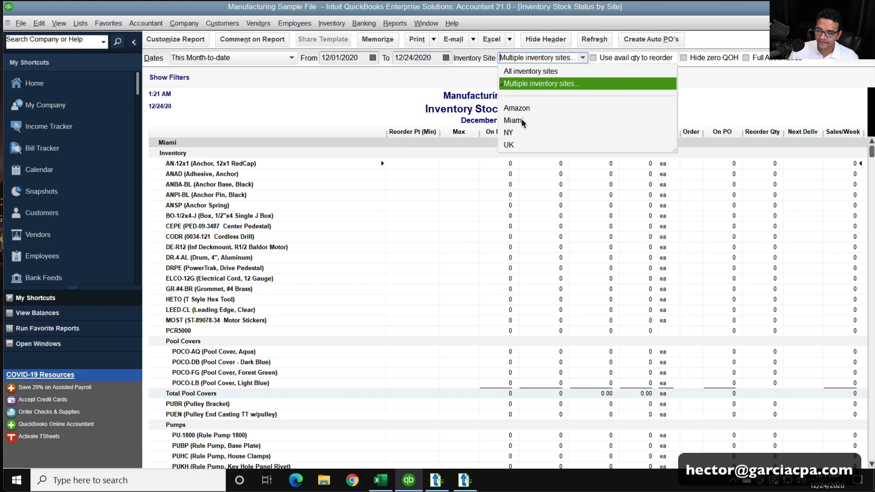
{"action": "left_click", "coordinate": [512, 120]}
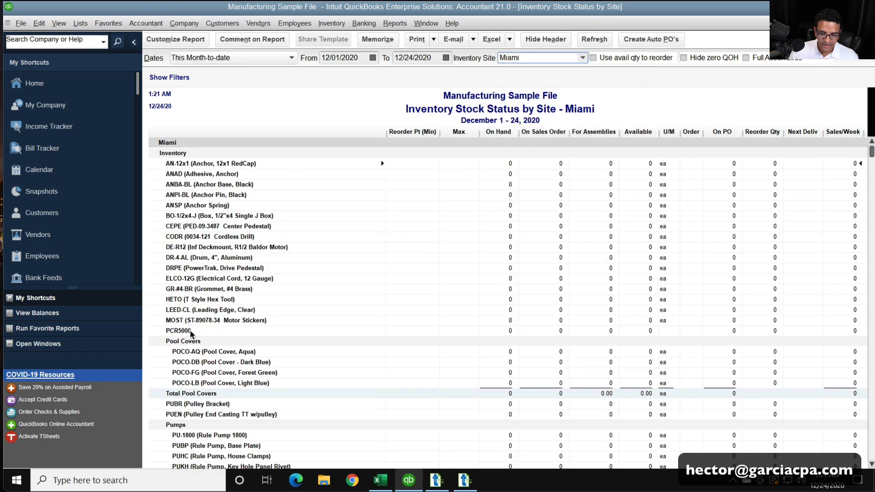
{"action": "scroll", "coordinate": [187, 327], "scroll_direction": "down", "scroll_amount": 1}
{"action": "scroll", "coordinate": [186, 327], "scroll_direction": "down", "scroll_amount": 2}
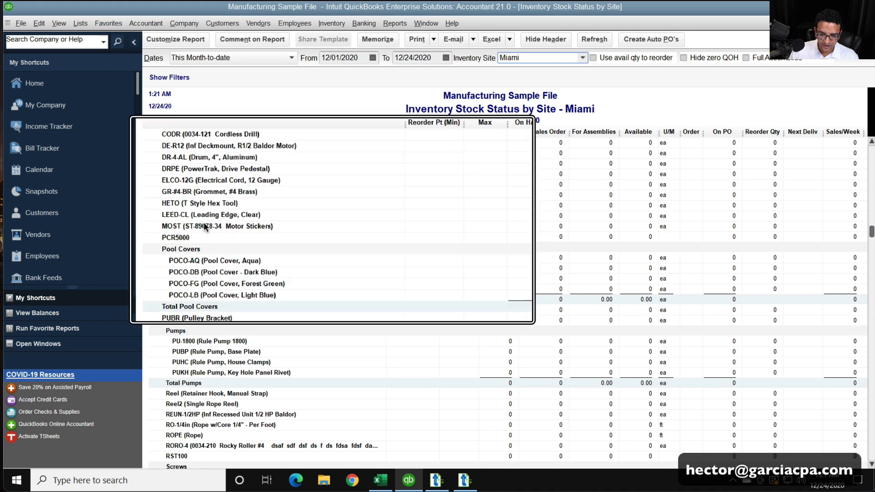
{"action": "scroll", "coordinate": [205, 272], "scroll_direction": "up", "scroll_amount": 3}
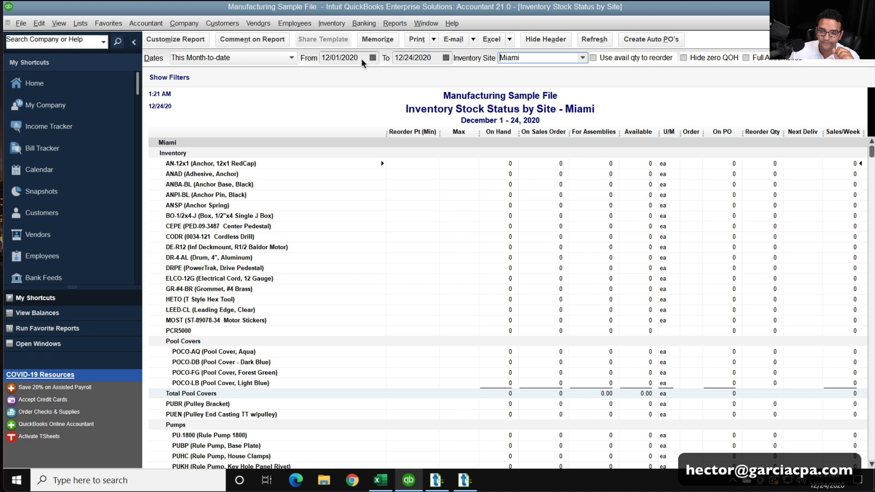
Set the report's date range to All and review the on-hand quantities for Miami
{"action": "left_click", "coordinate": [219, 57]}
{"action": "left_click", "coordinate": [198, 70]}
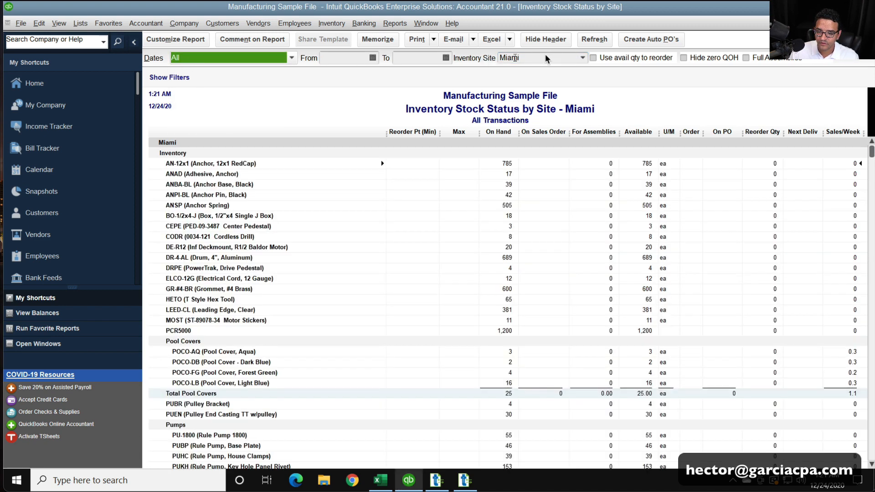
{"action": "scroll", "coordinate": [238, 336], "scroll_direction": "down", "scroll_amount": 2}
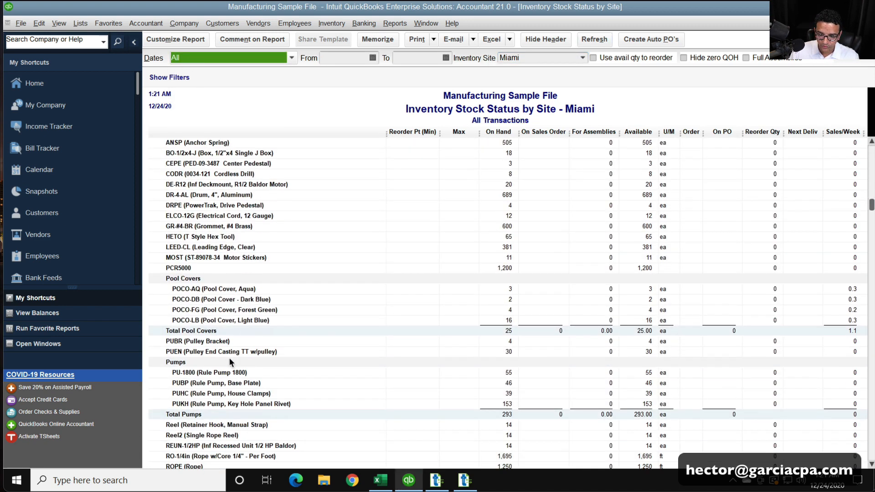
{"action": "scroll", "coordinate": [228, 357], "scroll_direction": "up", "scroll_amount": 2}
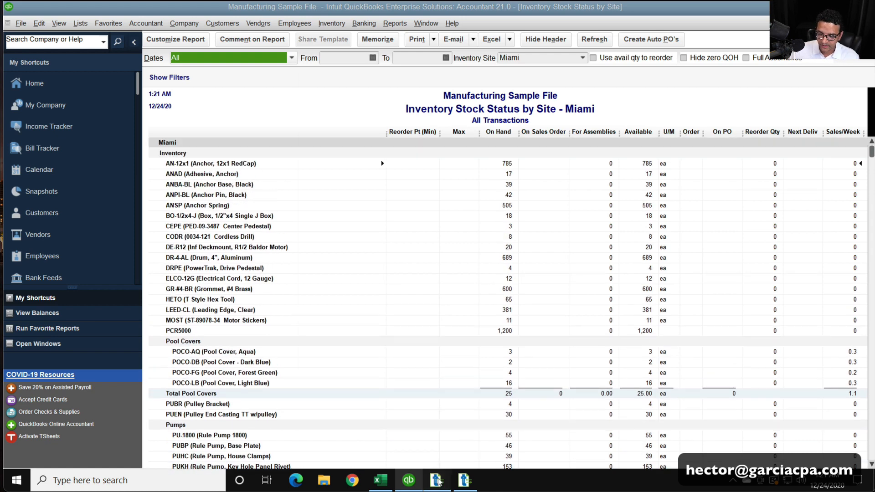
Switch to the Transaction Pro import wizard and try to import the Miami inventory adjustments with the current mapping and item settings
{"action": "left_click", "coordinate": [437, 480]}
{"action": "left_click", "coordinate": [463, 480]}
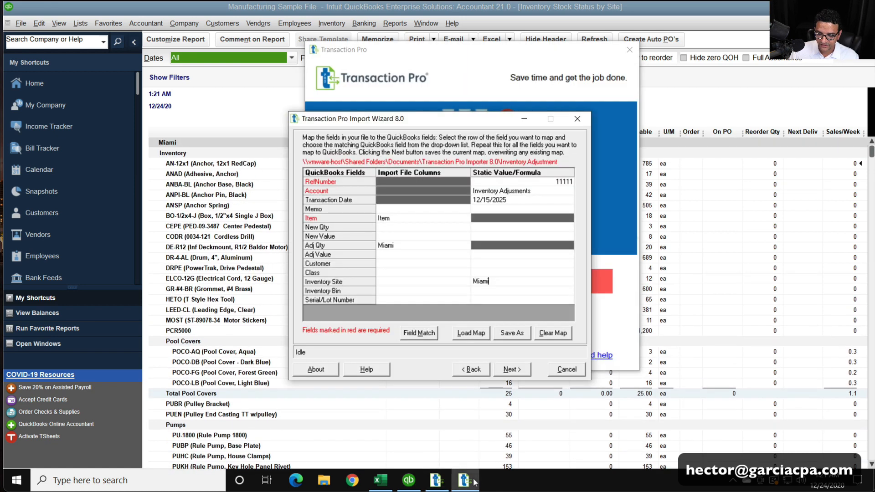
{"action": "left_click", "coordinate": [511, 370]}
{"action": "left_click", "coordinate": [510, 370]}
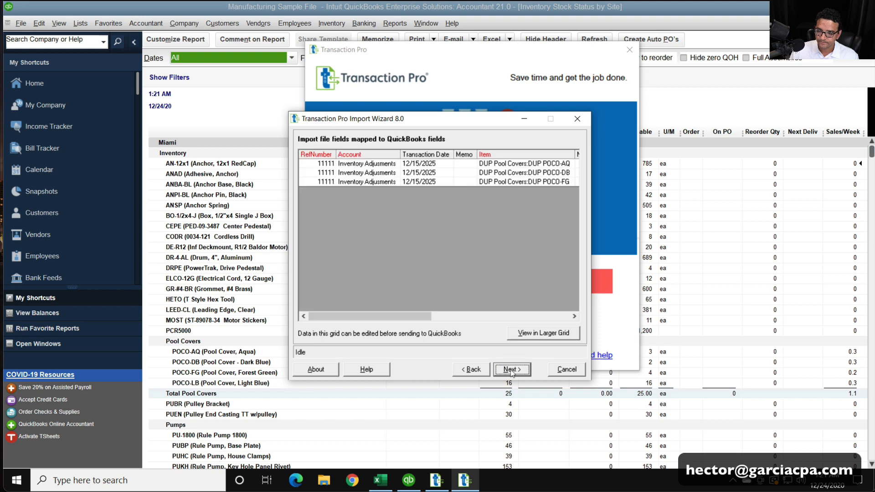
{"action": "left_click", "coordinate": [510, 370]}
{"action": "left_click", "coordinate": [511, 370]}
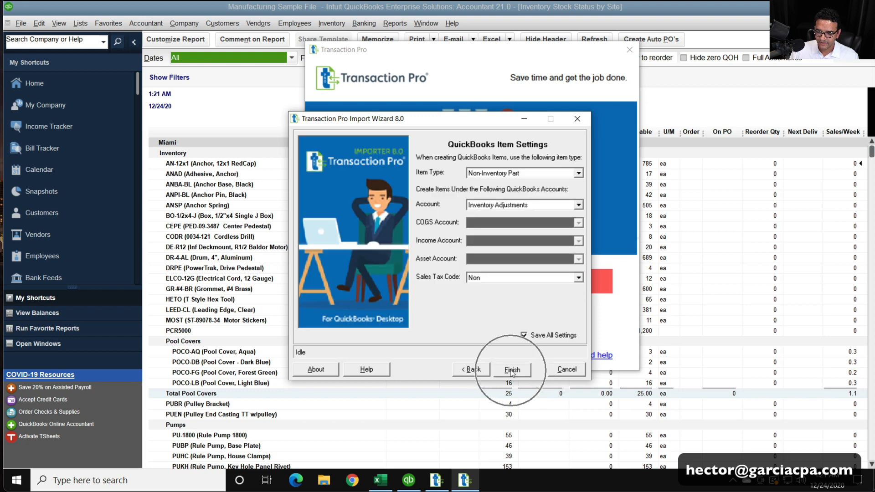
{"action": "left_click", "coordinate": [473, 278]}
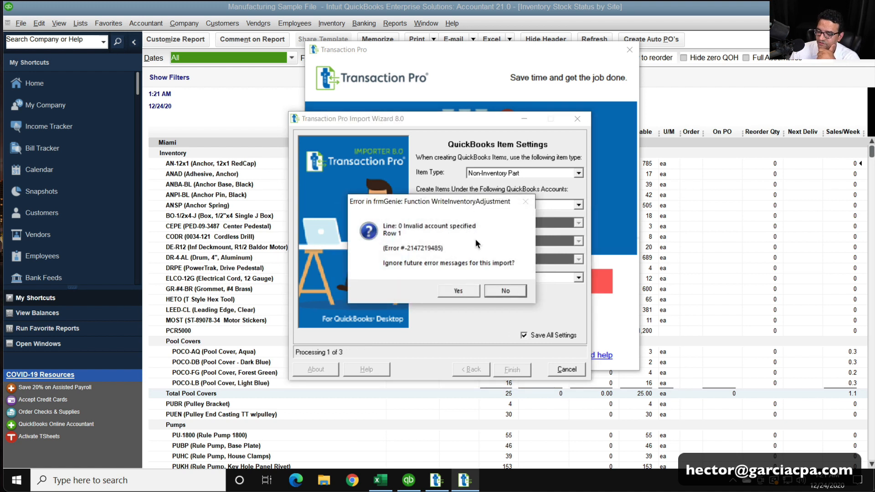
Dismiss the import error messages without ignoring future ones and examine the Account column in the Inventory Adjustment Transfer Log
{"action": "left_click", "coordinate": [512, 293]}
{"action": "left_click", "coordinate": [509, 291]}
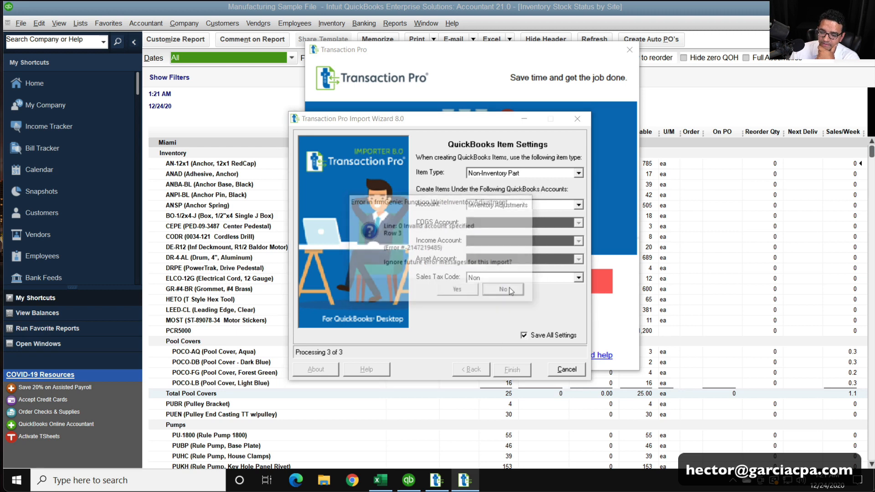
{"action": "left_click", "coordinate": [505, 290]}
{"action": "left_click", "coordinate": [524, 287]}
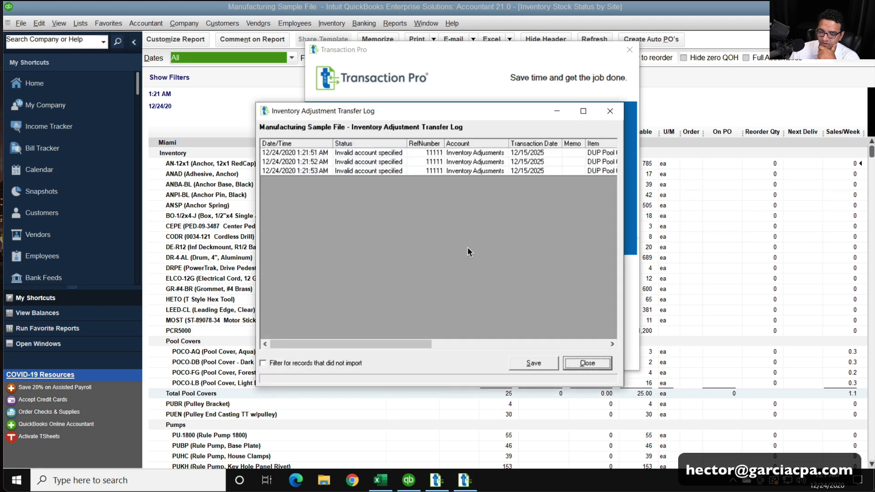
{"action": "left_click", "coordinate": [492, 153]}
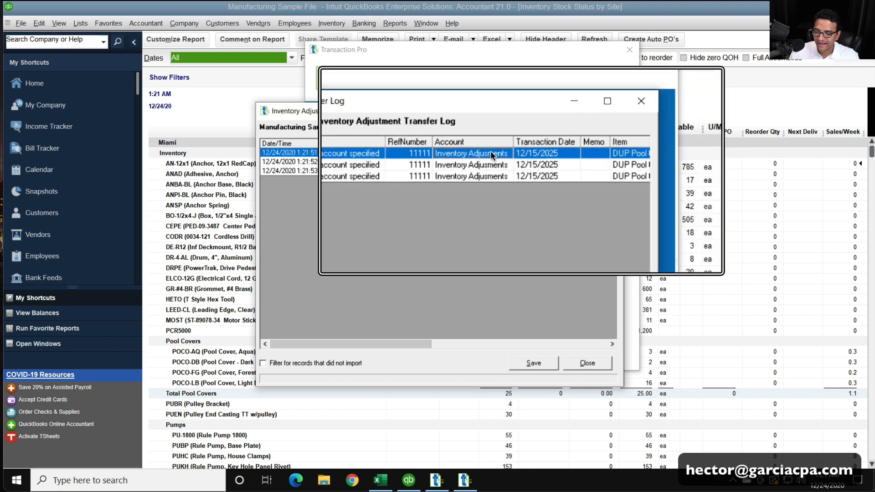
Switch to QuickBooks, edit the Inventory Adjustments account in the Chart of Accounts, and copy its account name
{"action": "left_click", "coordinate": [80, 24]}
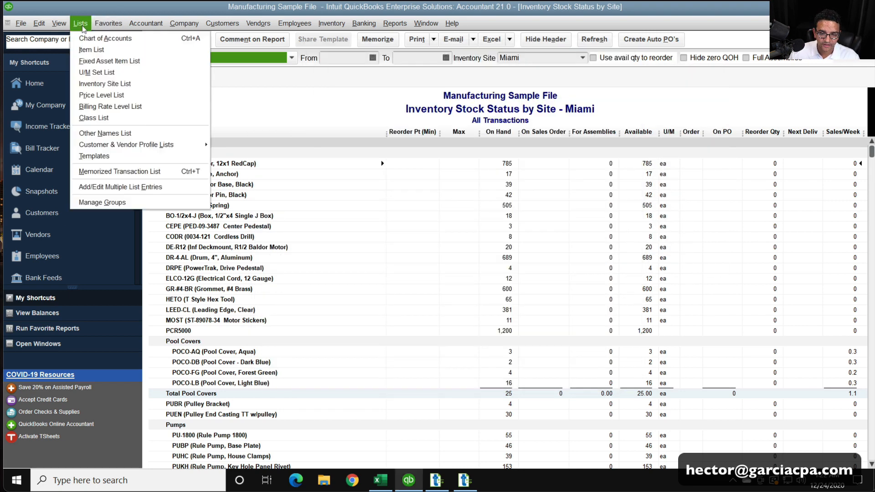
{"action": "left_click", "coordinate": [91, 39]}
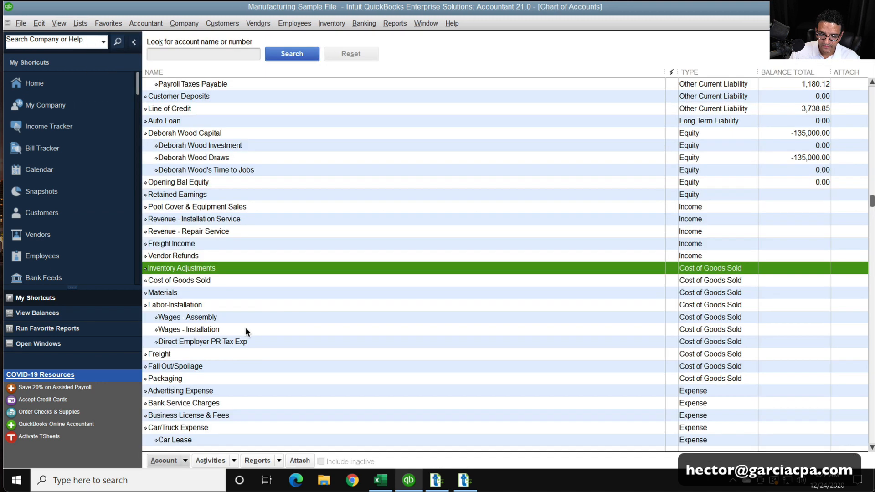
{"action": "right_click", "coordinate": [215, 268]}
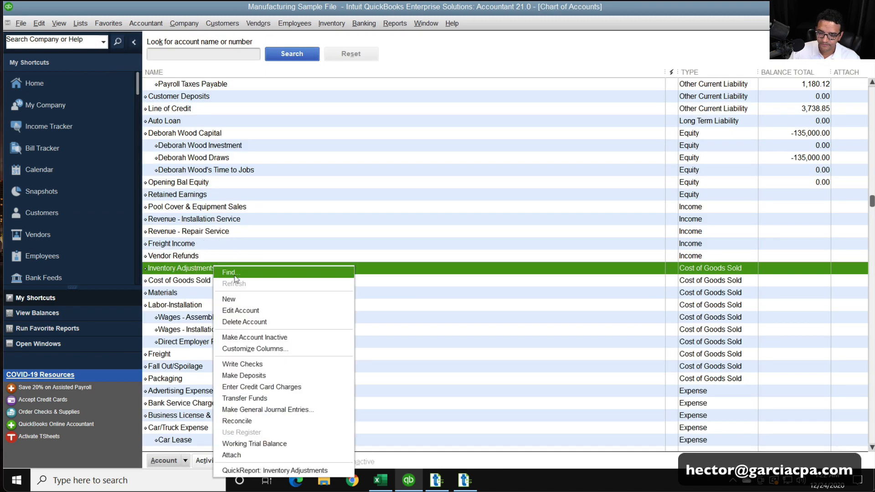
{"action": "left_click", "coordinate": [261, 310]}
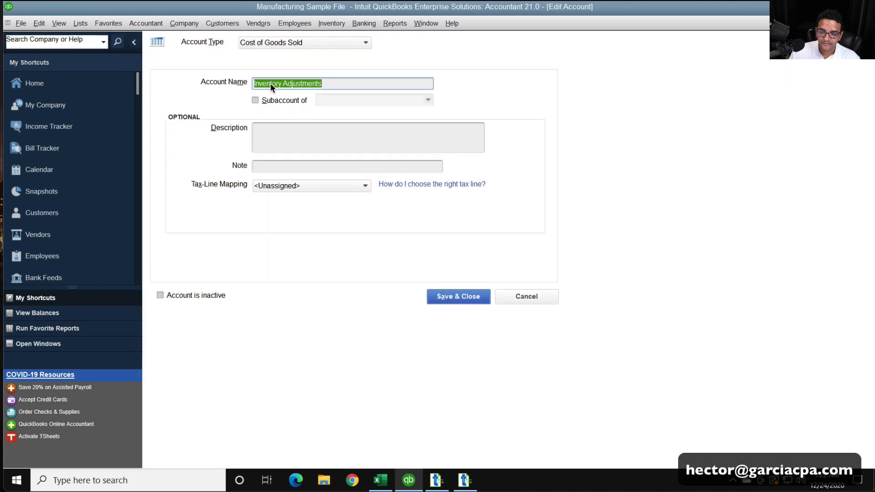
{"action": "right_click", "coordinate": [269, 84]}
{"action": "left_click", "coordinate": [286, 118]}
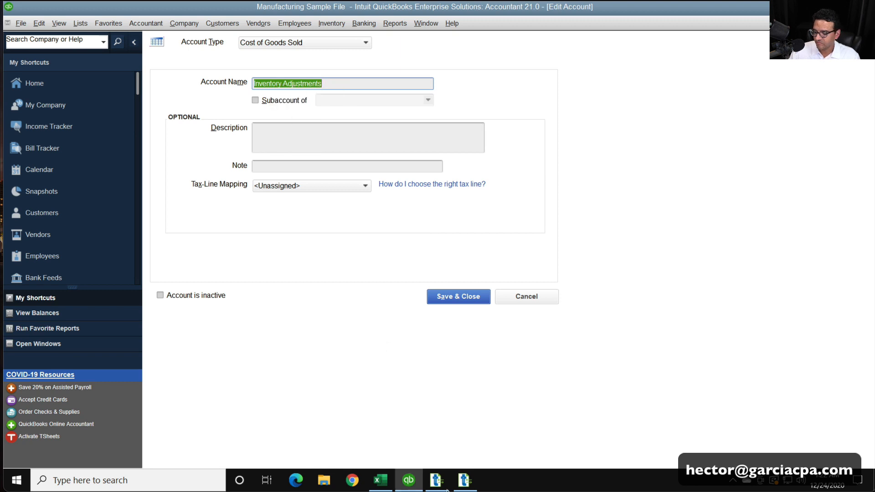
Switch to Transaction Pro, close the transfer log, and reload the Book3.xlsx contents to reach the field mapping
{"action": "left_click", "coordinate": [464, 481]}
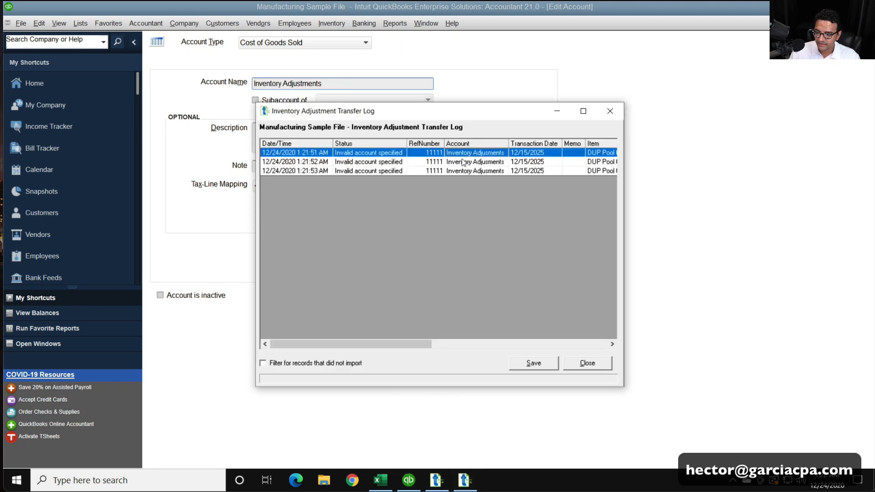
{"action": "left_click", "coordinate": [572, 359]}
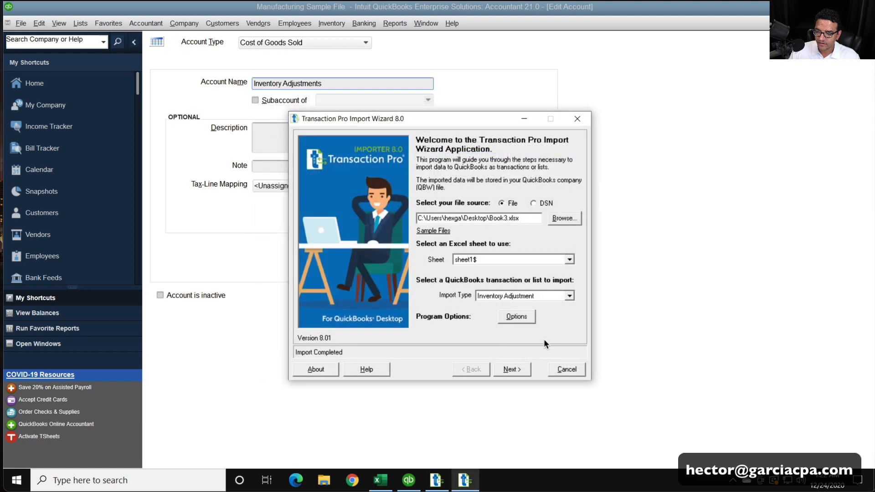
{"action": "left_click", "coordinate": [520, 370]}
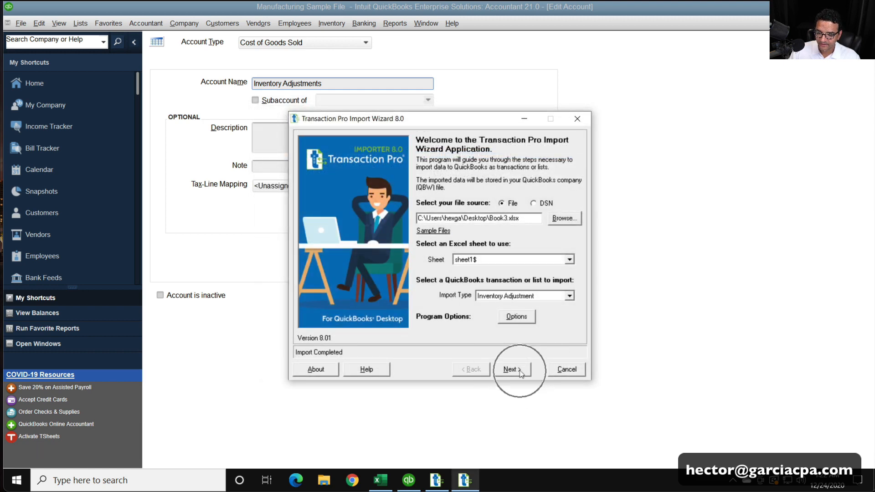
{"action": "left_click", "coordinate": [479, 278]}
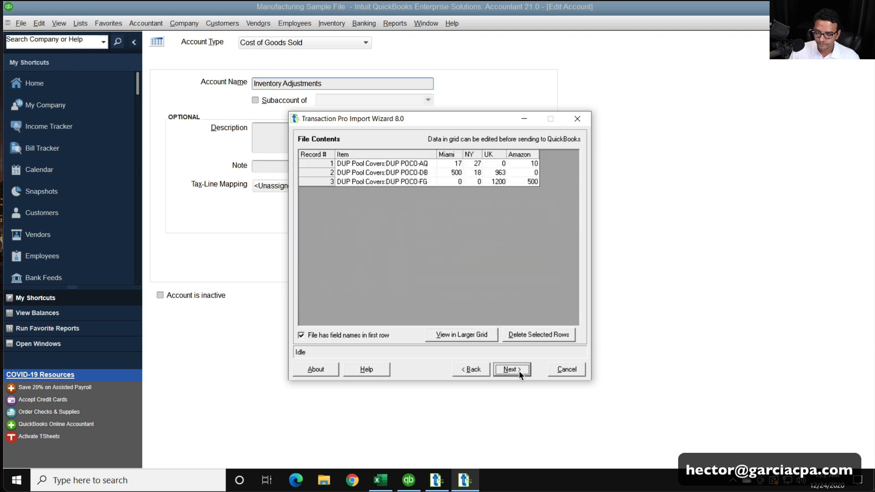
{"action": "left_click", "coordinate": [519, 371]}
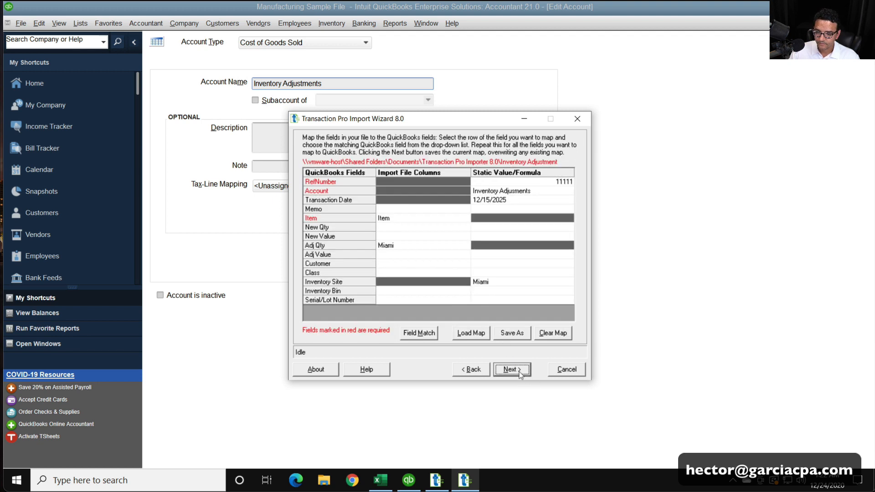
Replace the Account field's static value in the mapping with the copied name Inventory Adjustments
{"action": "left_click", "coordinate": [517, 191]}
{"action": "left_click_drag", "start_coordinate": [539, 192], "coordinate": [471, 191]}
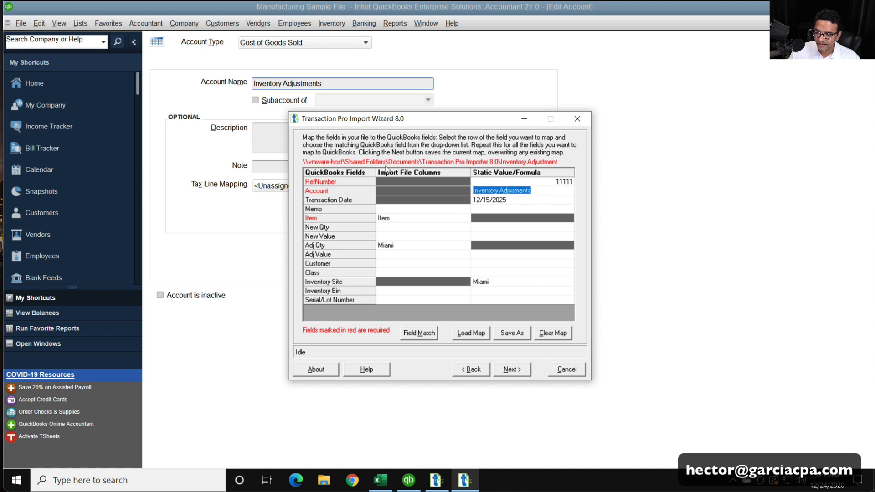
{"action": "key", "text": "BackSpace"}
{"action": "key", "text": "ctrl+v"}
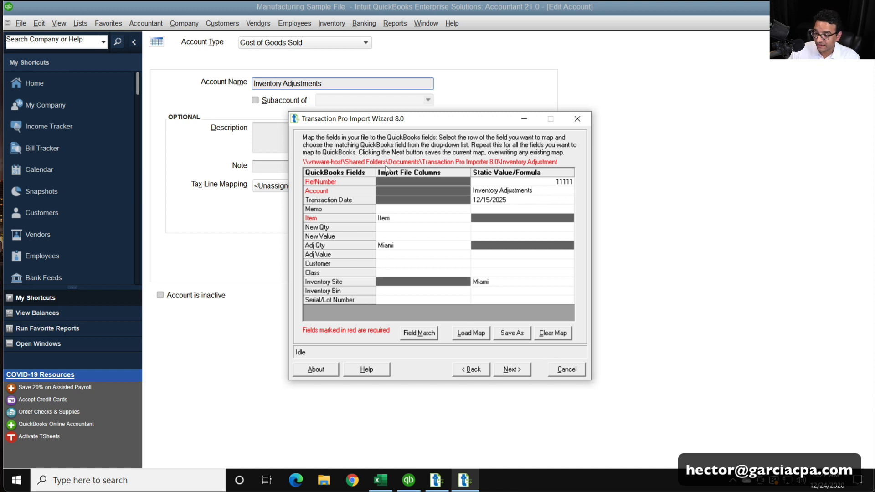
{"action": "left_click", "coordinate": [507, 202]}
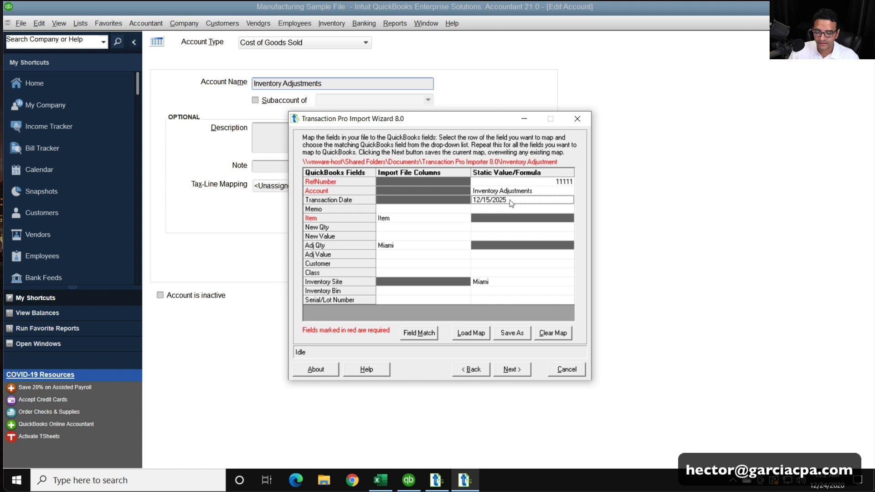
{"action": "left_click", "coordinate": [539, 192]}
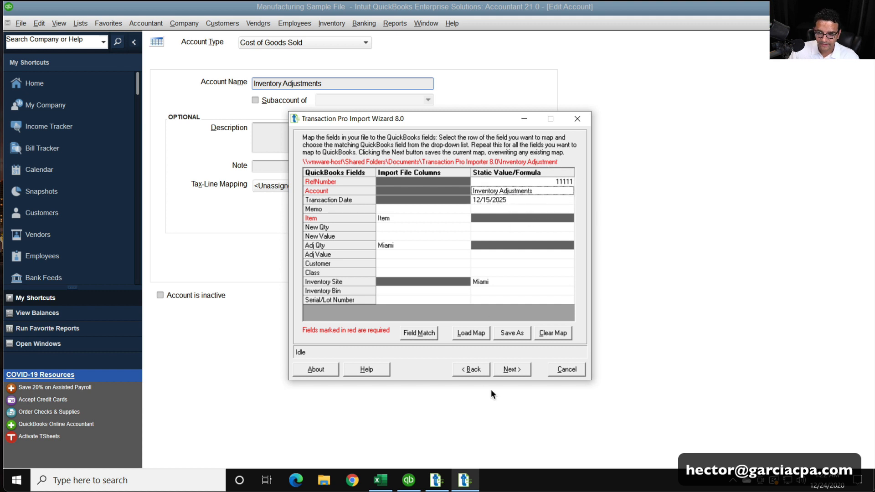
Overwrite the mapped grid, import the Miami inventory adjustments with the current item settings, and close the transfer log
{"action": "left_click", "coordinate": [520, 368]}
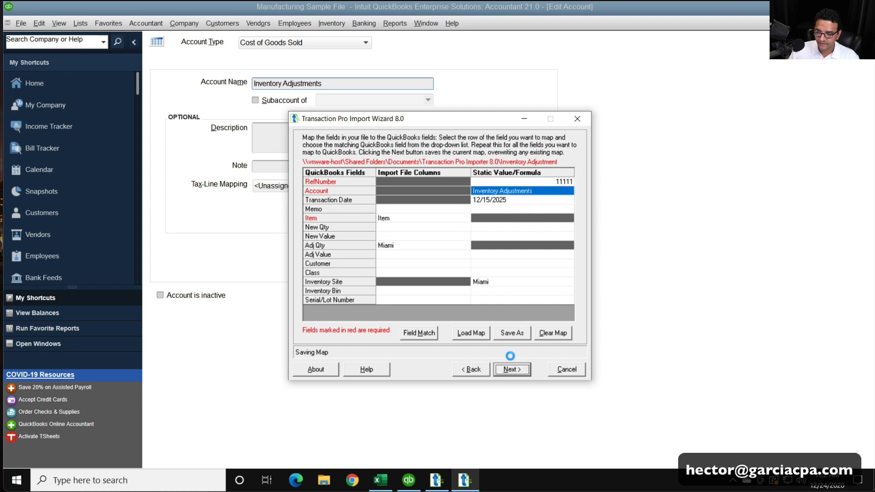
{"action": "left_click", "coordinate": [487, 289]}
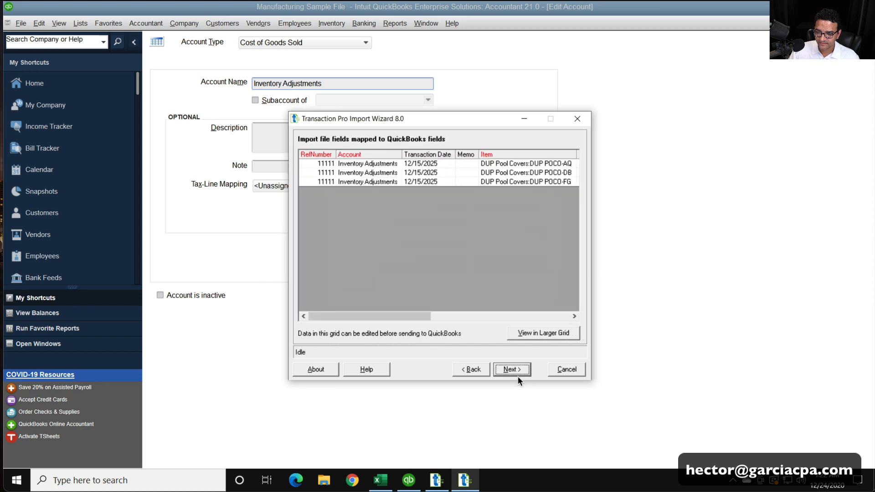
{"action": "left_click", "coordinate": [518, 369]}
{"action": "left_click", "coordinate": [519, 371]}
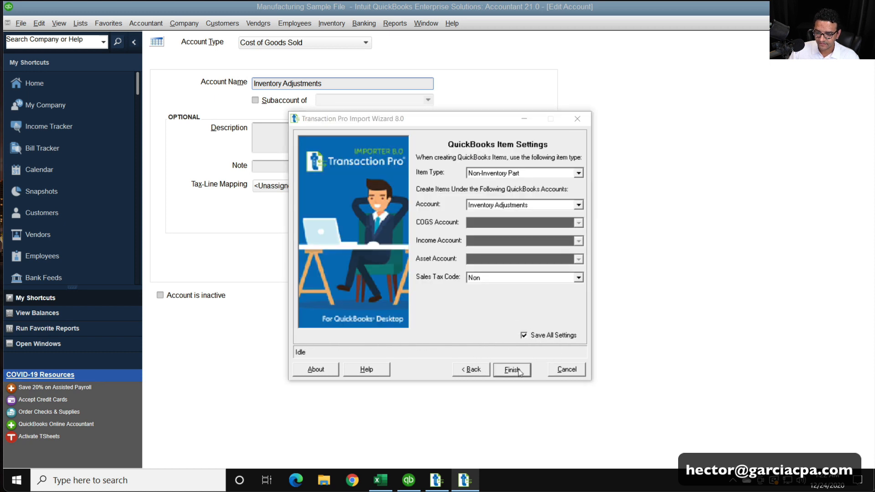
{"action": "left_click", "coordinate": [472, 277]}
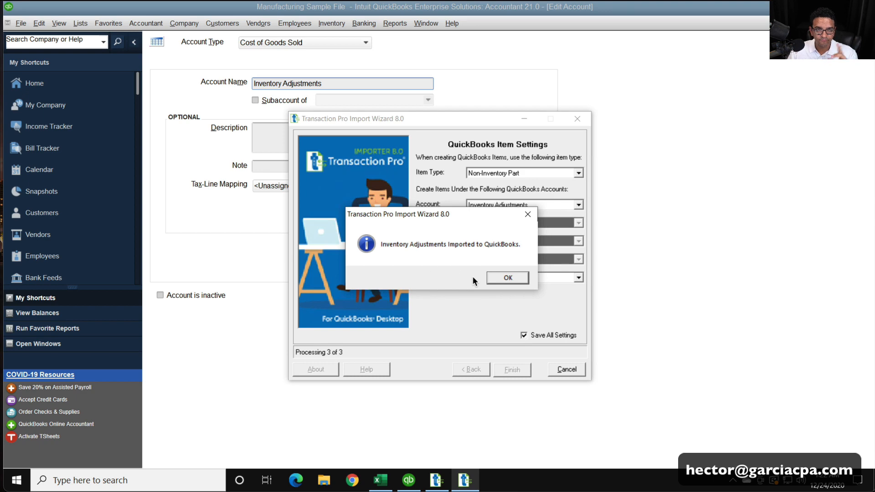
{"action": "left_click", "coordinate": [510, 274]}
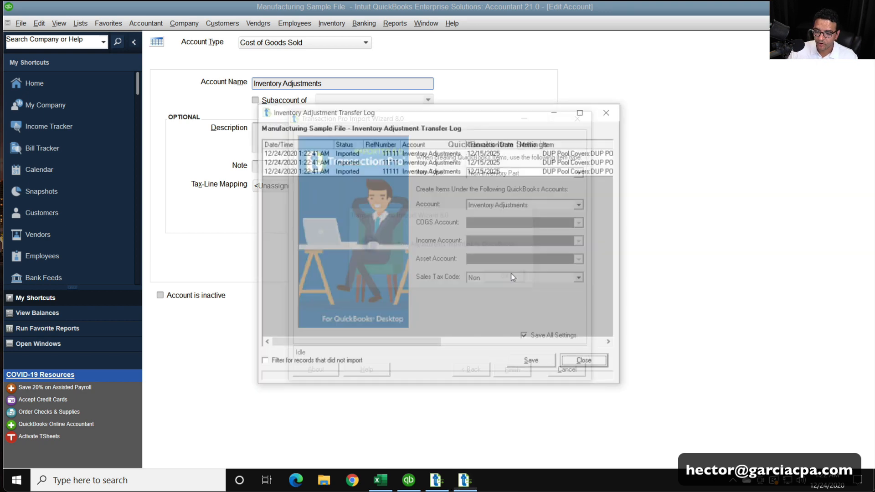
{"action": "left_click", "coordinate": [586, 363]}
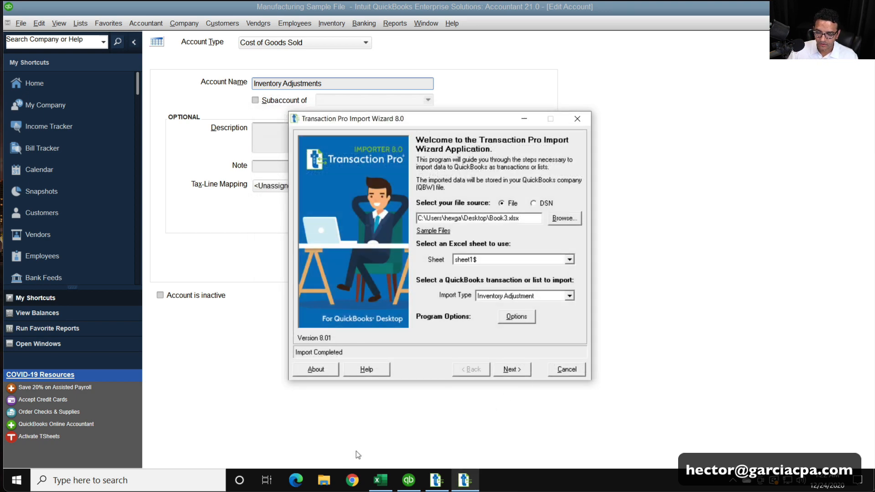
Switch to QuickBooks, check Miami's quantities in the Inventory Stock Status by Site report, and set its inventory site to Amazon
{"action": "left_click", "coordinate": [405, 483]}
{"action": "key", "text": "Escape"}
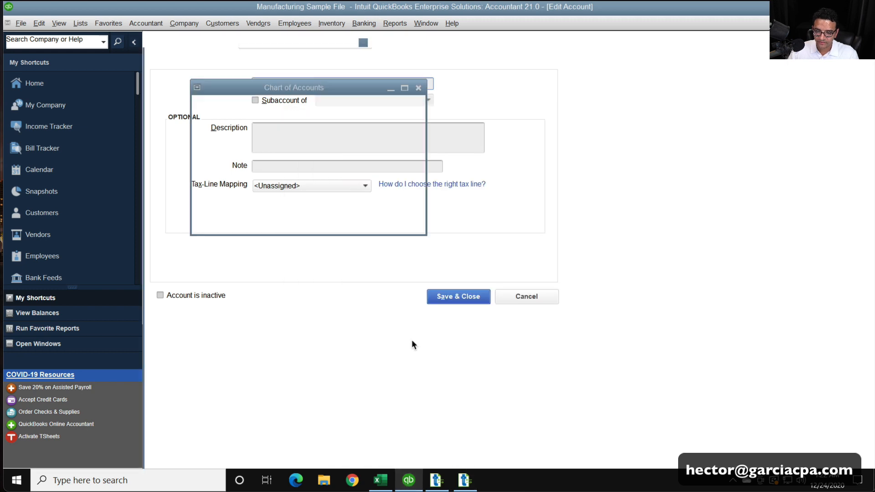
{"action": "left_click", "coordinate": [426, 23]}
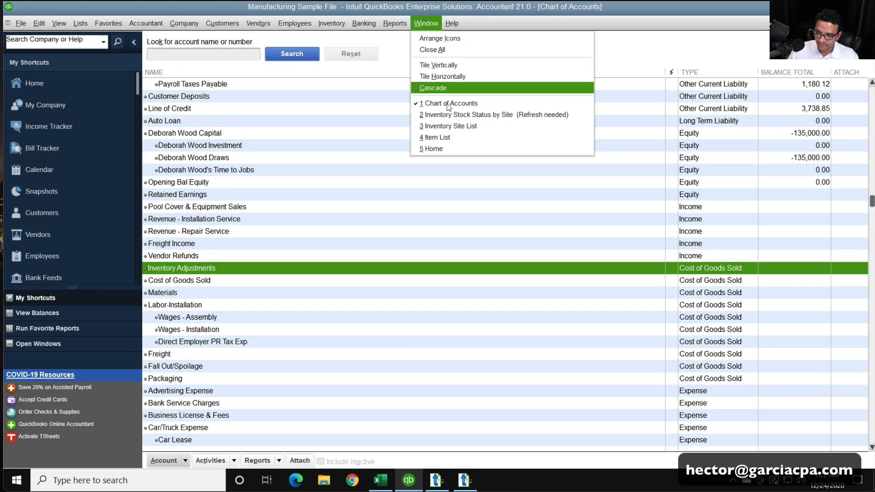
{"action": "left_click", "coordinate": [453, 117]}
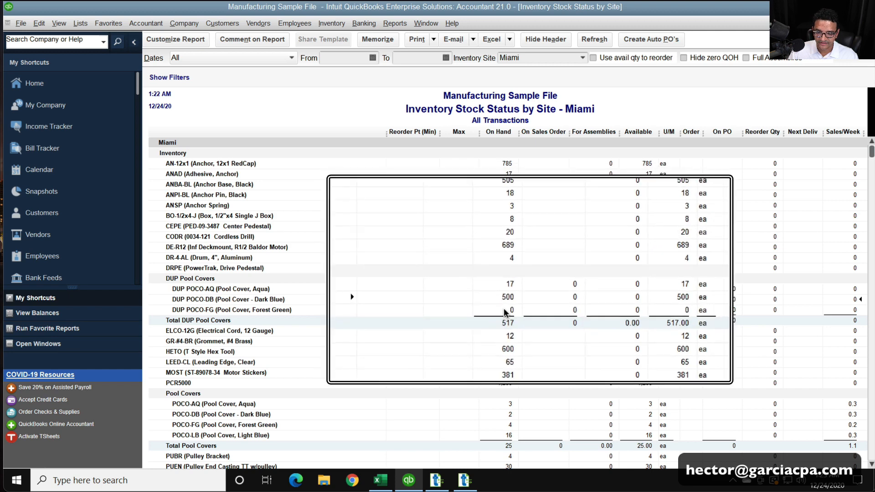
{"action": "left_click", "coordinate": [581, 58]}
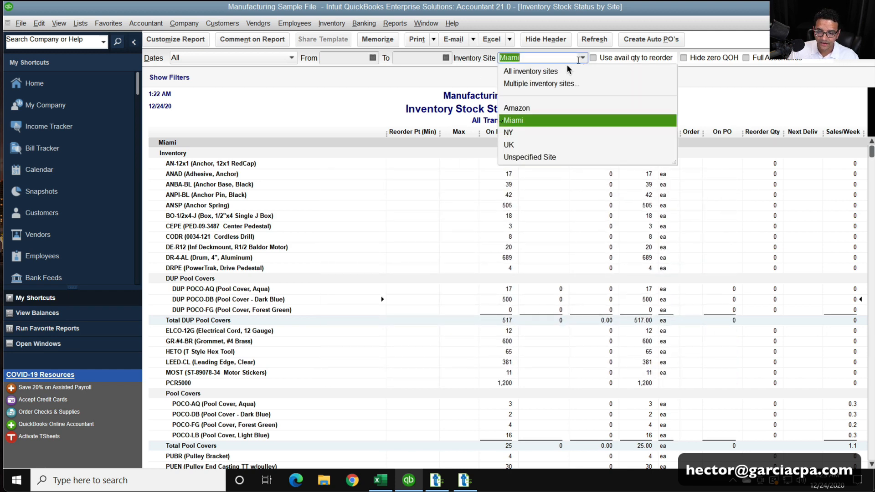
{"action": "left_click", "coordinate": [521, 107]}
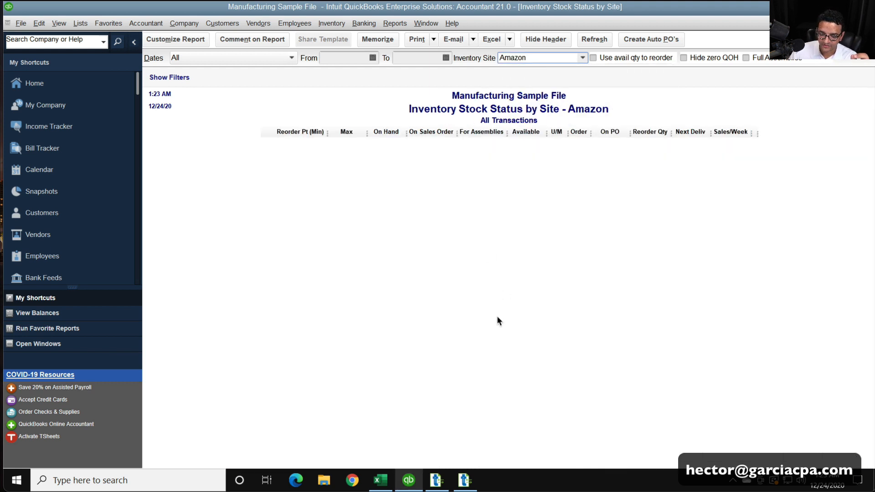
Switch to Transaction Pro, reload the file for another inventory adjustment import, and map Adj Qty to the Amazon column
{"action": "left_click", "coordinate": [464, 480]}
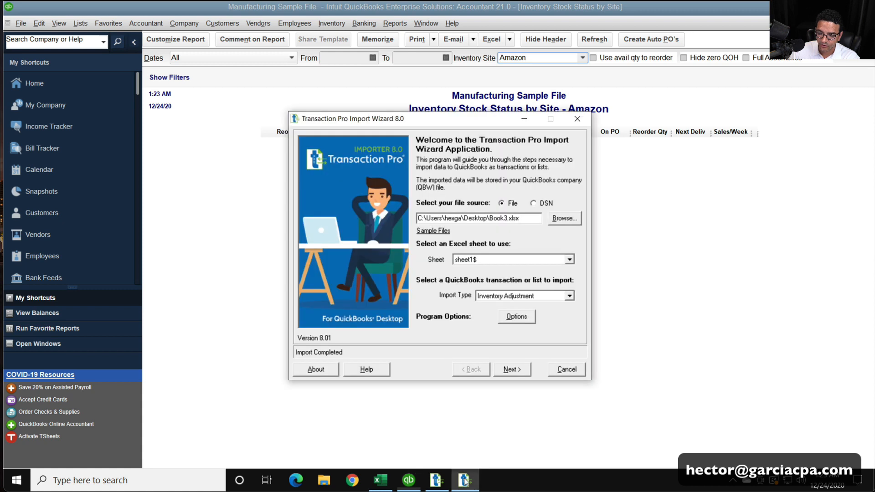
{"action": "left_click", "coordinate": [511, 369]}
{"action": "left_click", "coordinate": [488, 276]}
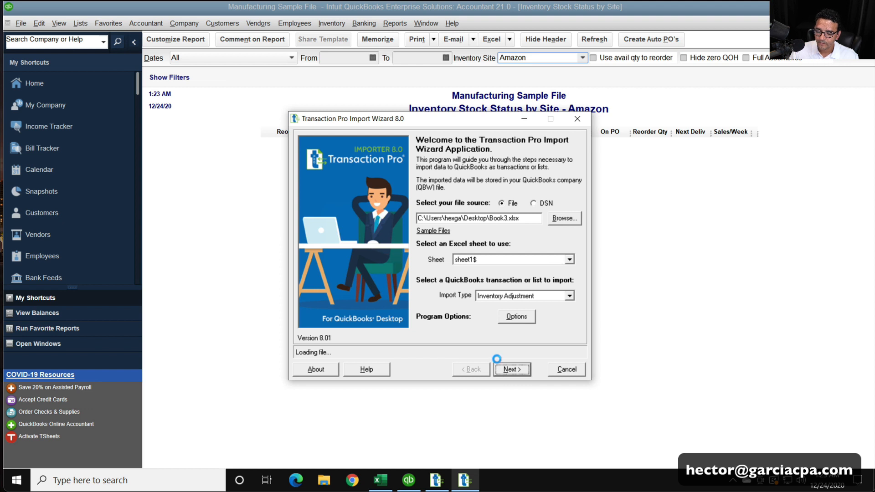
{"action": "left_click", "coordinate": [507, 369]}
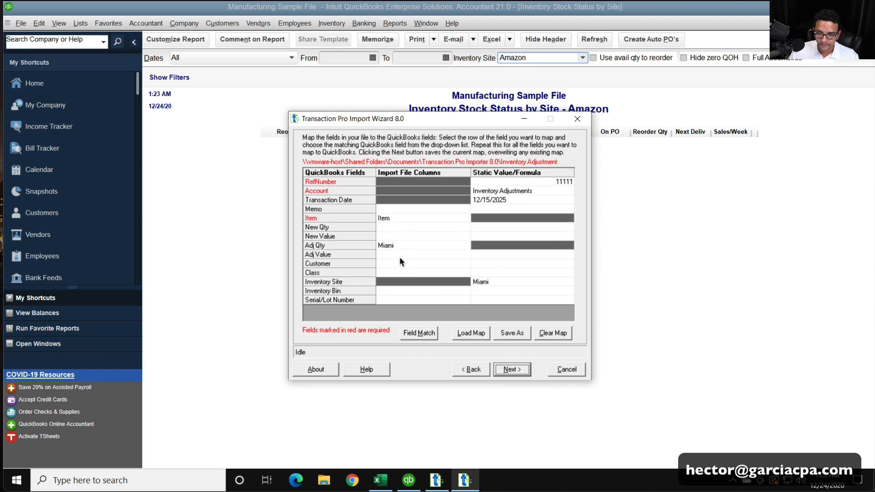
{"action": "left_click", "coordinate": [413, 246]}
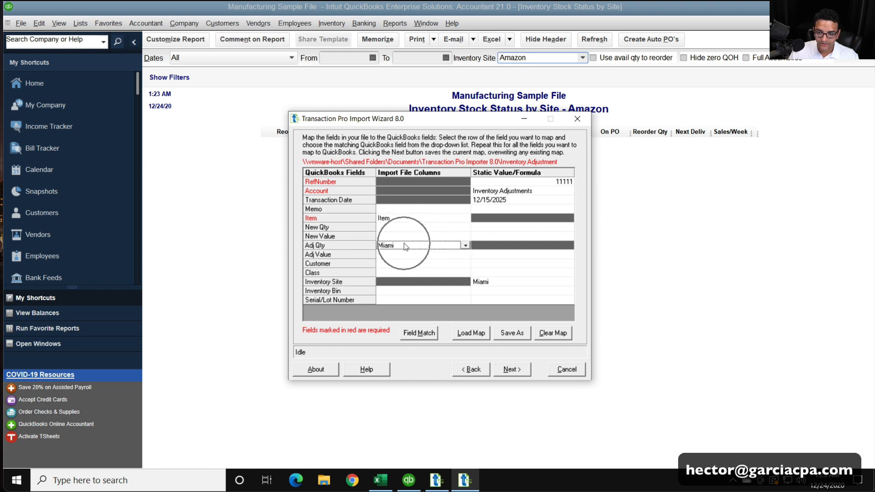
{"action": "left_click", "coordinate": [465, 246]}
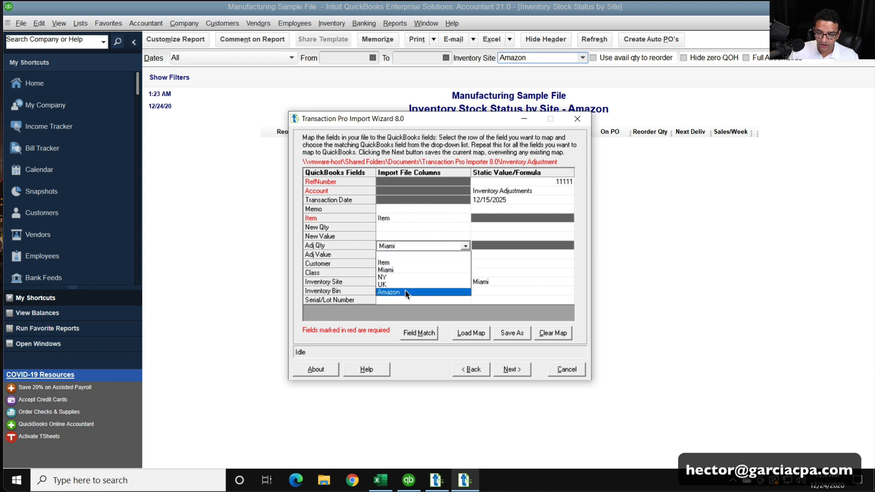
{"action": "left_click", "coordinate": [407, 292]}
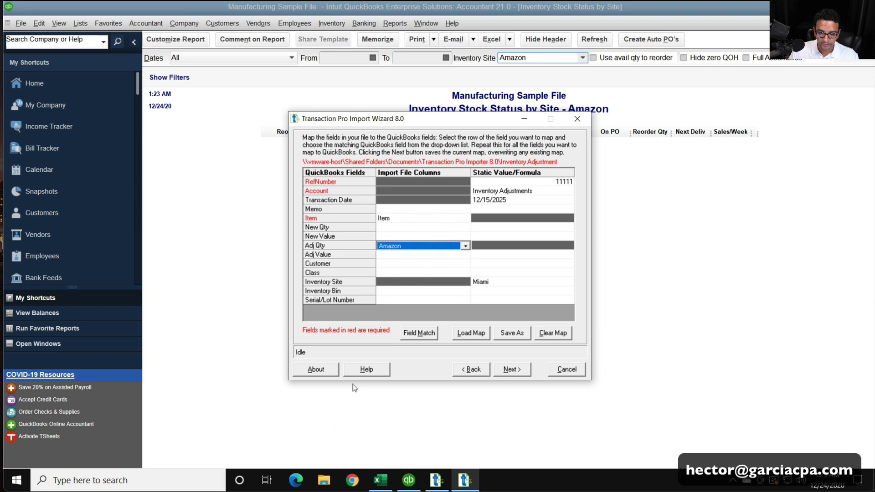
Check the Amazon quantities in the Excel sheet, and set the mapping's Inventory Site static value to Amazon in Transaction Pro
{"action": "left_click", "coordinate": [380, 479]}
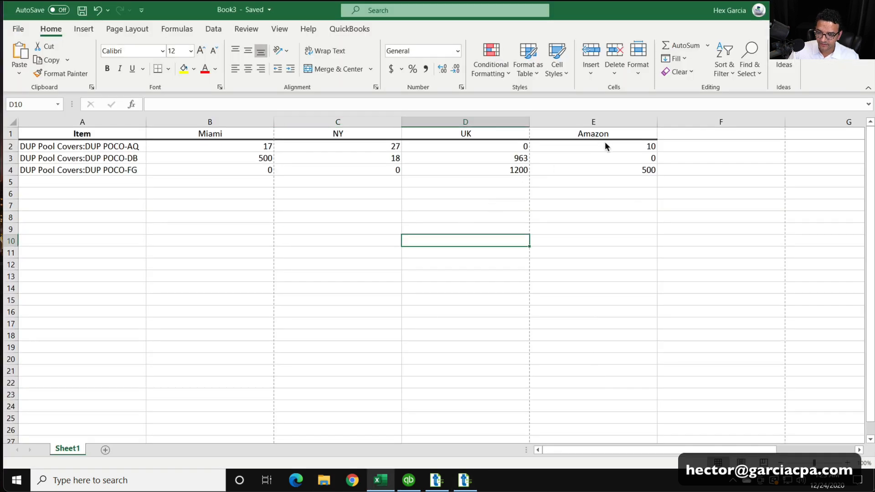
{"action": "left_click_drag", "start_coordinate": [605, 145], "coordinate": [602, 169]}
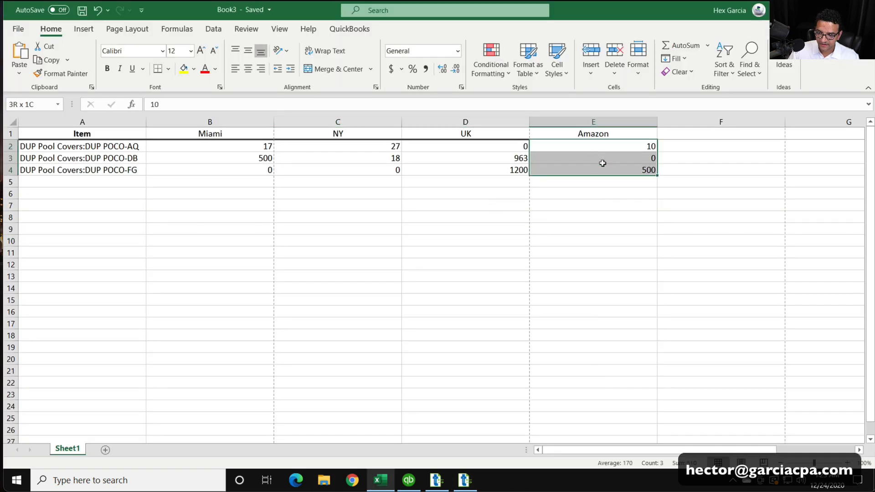
{"action": "left_click", "coordinate": [463, 480]}
{"action": "left_click", "coordinate": [496, 285]}
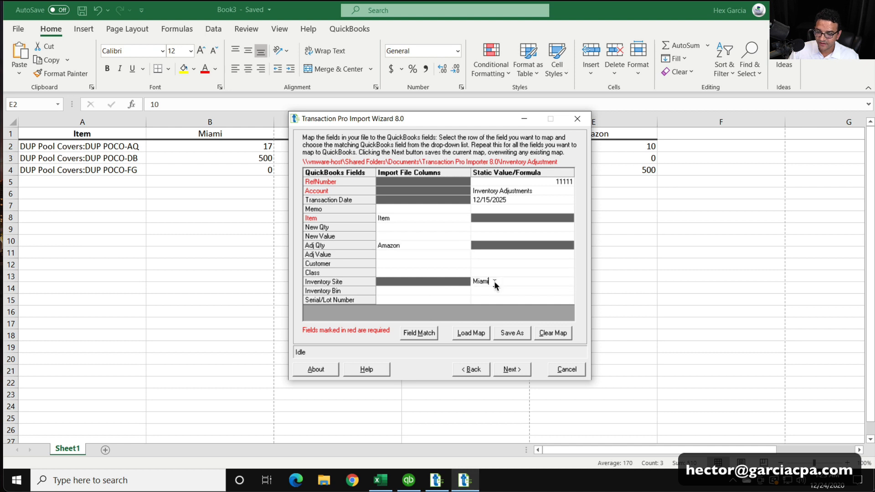
{"action": "type", "text": "Amazon"}
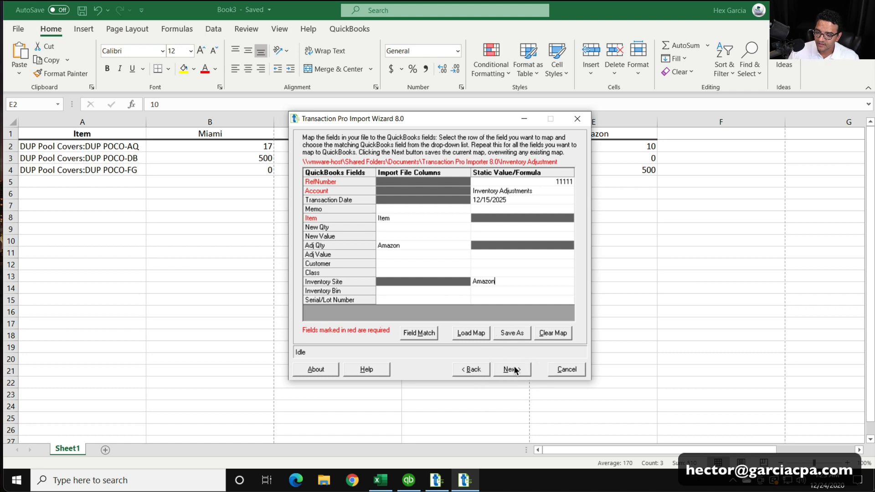
Overwrite the mapped grid, import the Amazon inventory adjustments with the current item settings, and bring up the QuickBooks stock status report
{"action": "left_click", "coordinate": [514, 367]}
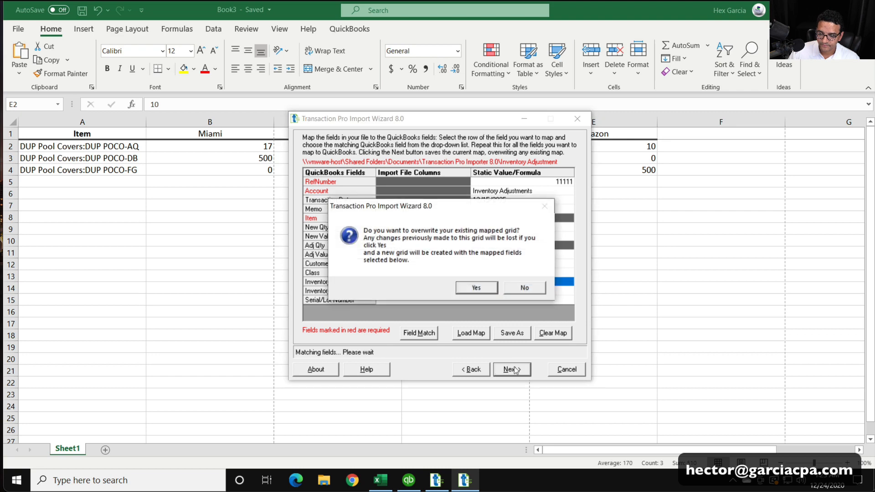
{"action": "left_click", "coordinate": [476, 288]}
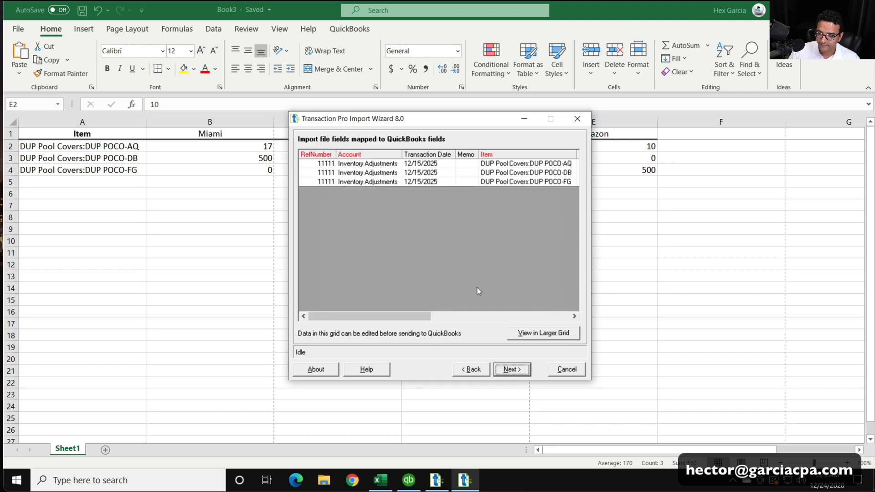
{"action": "left_click", "coordinate": [512, 364]}
{"action": "left_click", "coordinate": [513, 368]}
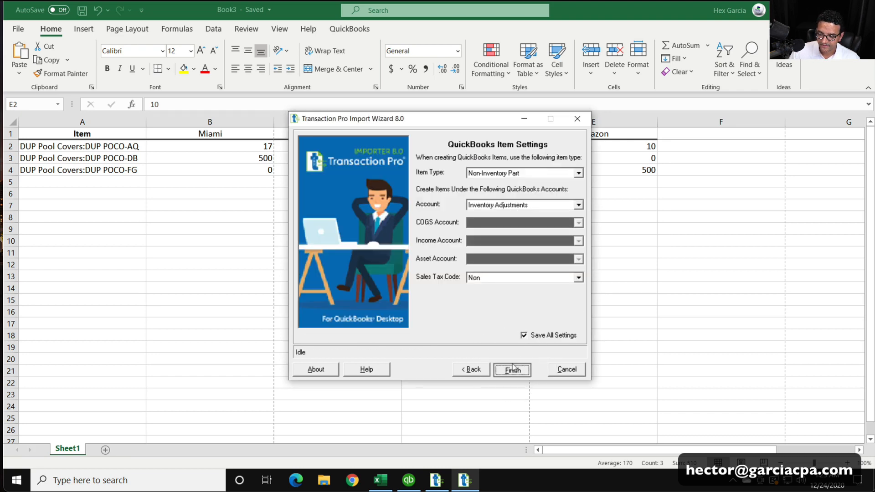
{"action": "left_click", "coordinate": [474, 275]}
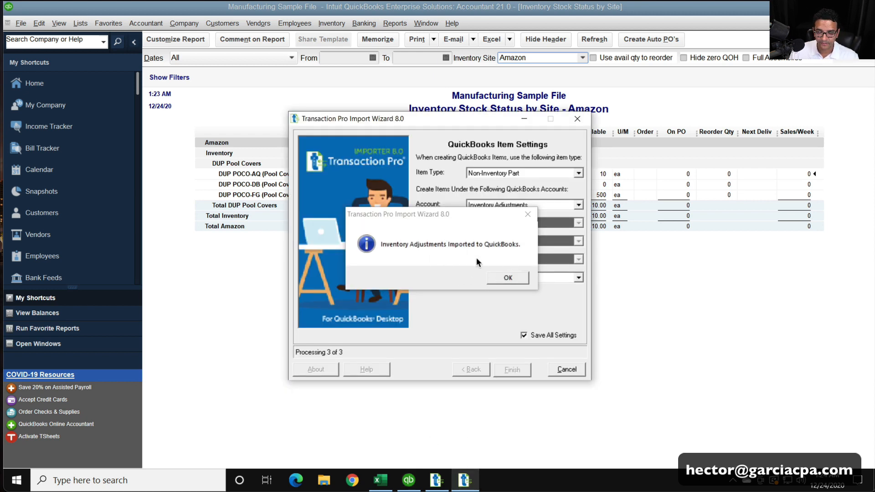
{"action": "left_click", "coordinate": [738, 257]}
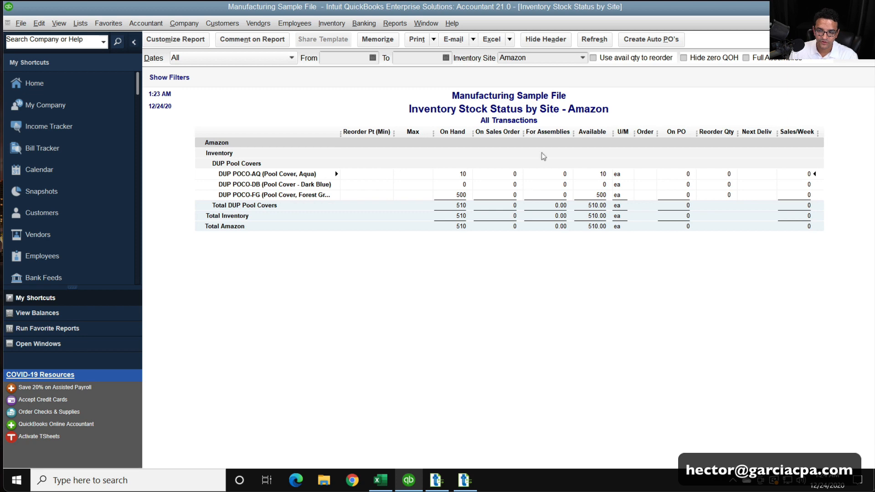
Check Miami's quantities in the Inventory Stock Status by Site report, and set its inventory site to UK
{"action": "left_click", "coordinate": [583, 59]}
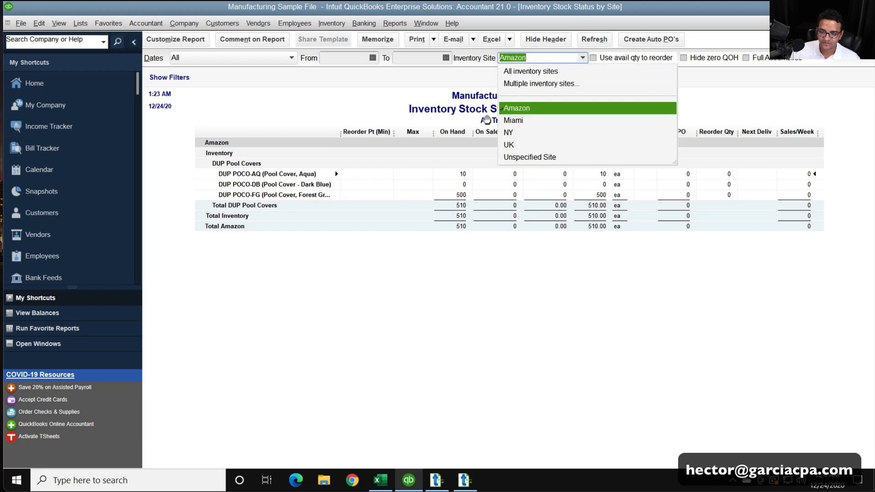
{"action": "left_click", "coordinate": [522, 120]}
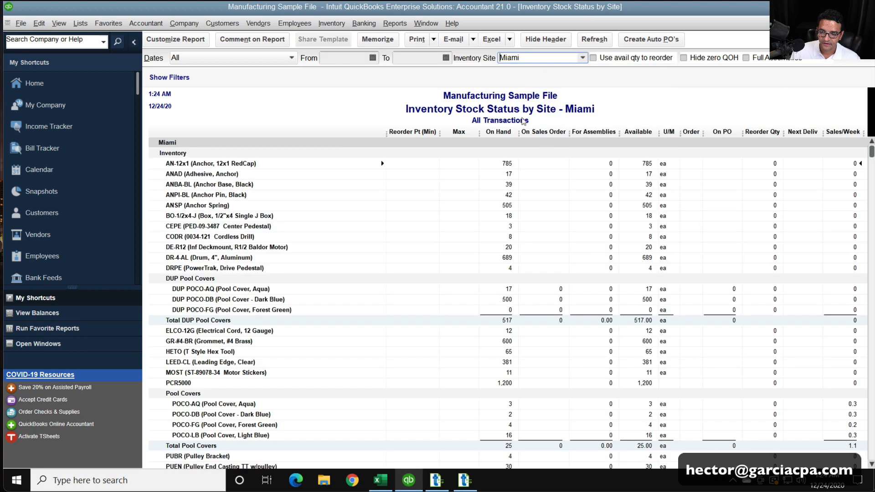
{"action": "left_click", "coordinate": [583, 58]}
{"action": "left_click", "coordinate": [525, 142]}
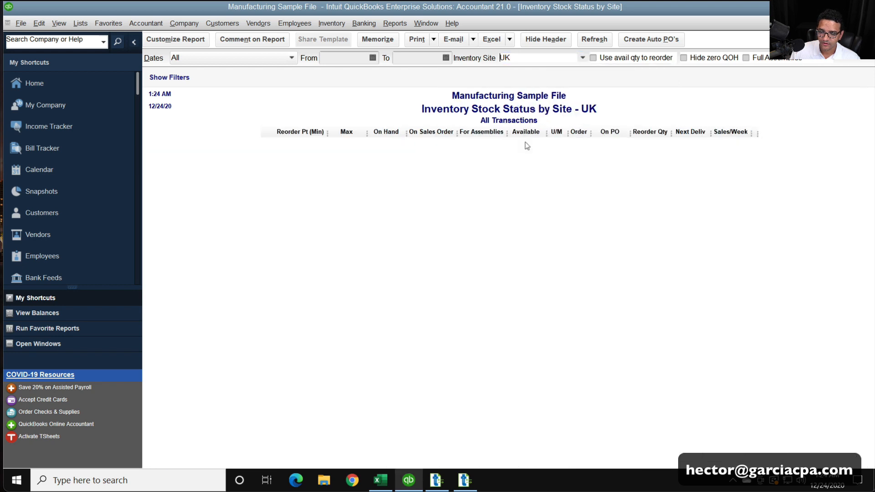
Switch to Transaction Pro, close the transfer log, and reload Book3.xlsx for another inventory adjustment import up to the field mapping
{"action": "left_click", "coordinate": [464, 479]}
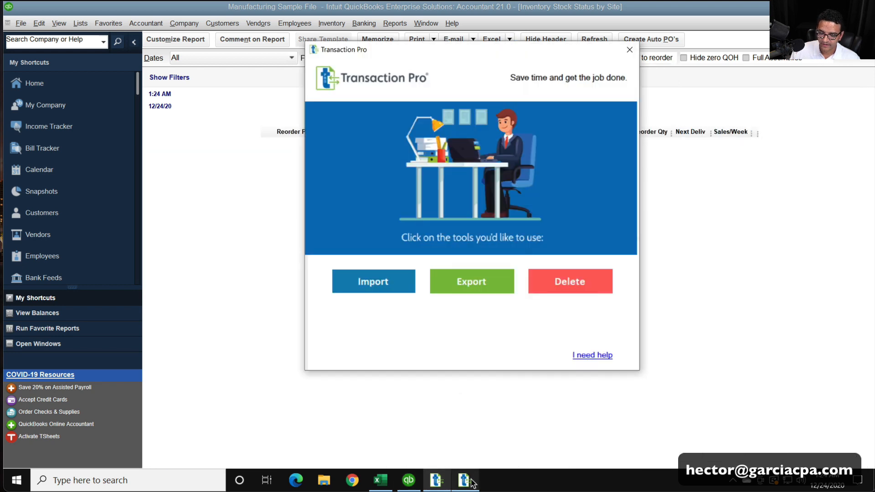
{"action": "left_click", "coordinate": [507, 277]}
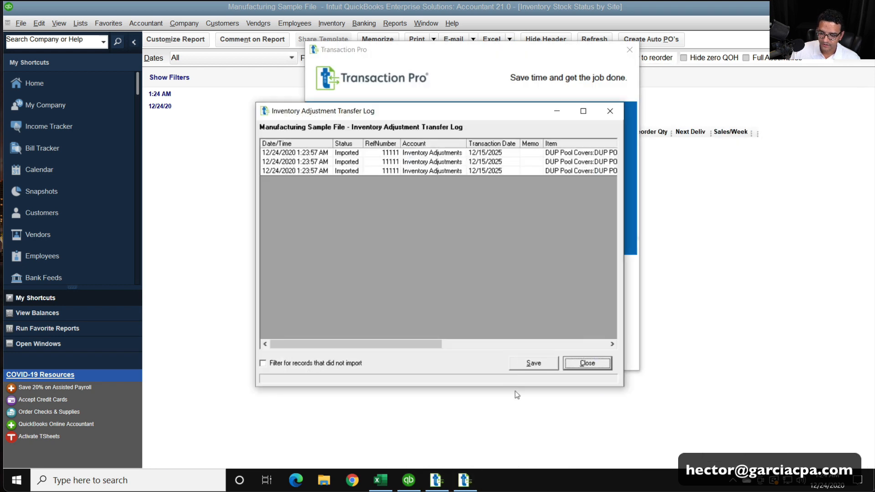
{"action": "left_click", "coordinate": [570, 363]}
{"action": "left_click", "coordinate": [522, 365]}
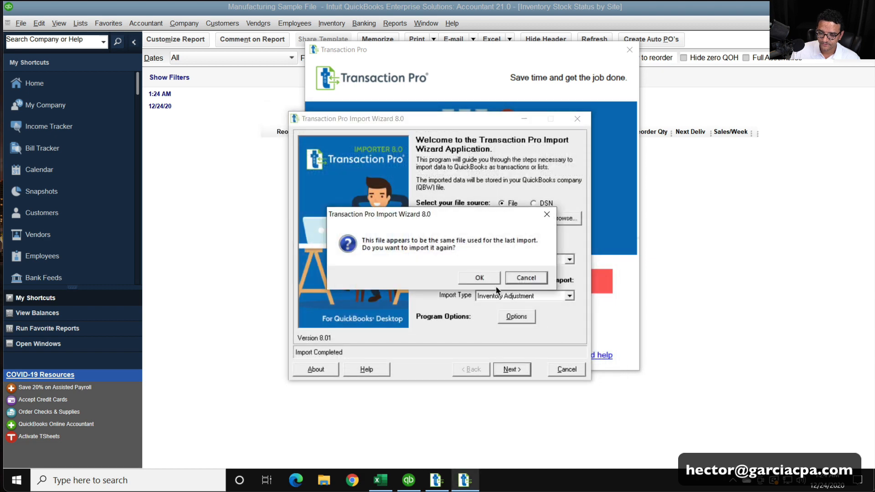
{"action": "left_click", "coordinate": [491, 277]}
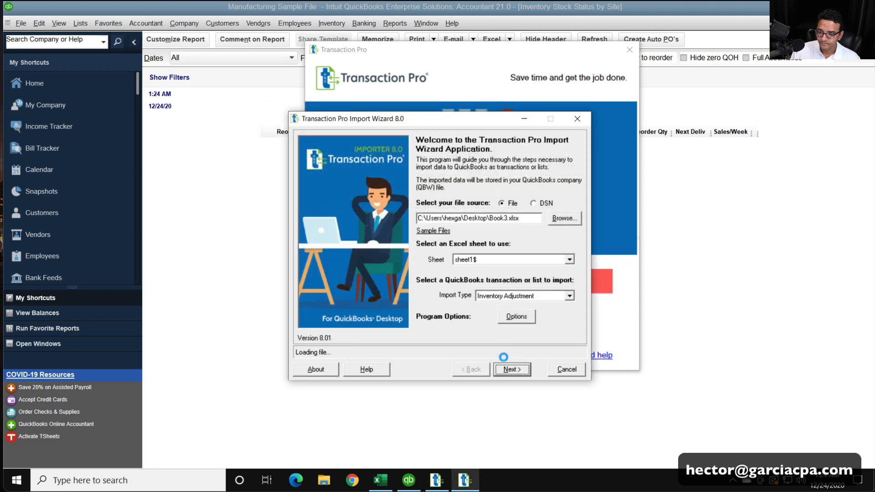
{"action": "left_click", "coordinate": [513, 369]}
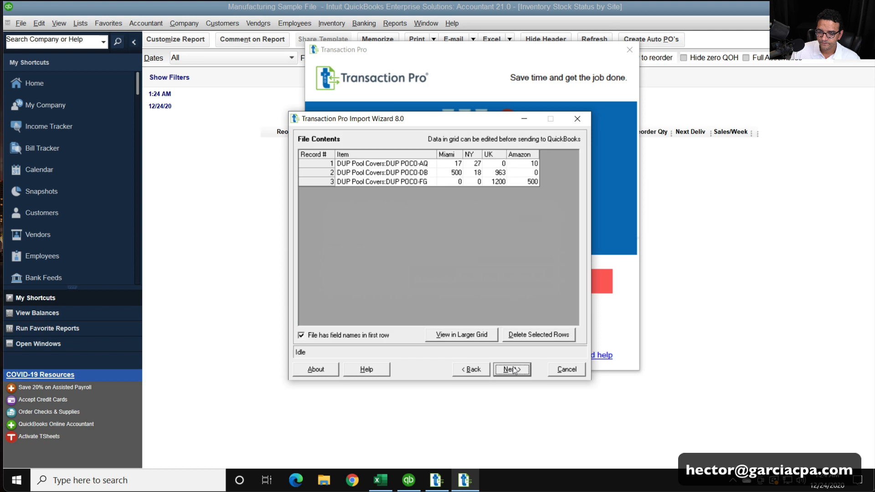
{"action": "left_click", "coordinate": [513, 370]}
Map Adj Qty to the UK column and set the Inventory Site static value to UK
{"action": "left_click", "coordinate": [401, 246]}
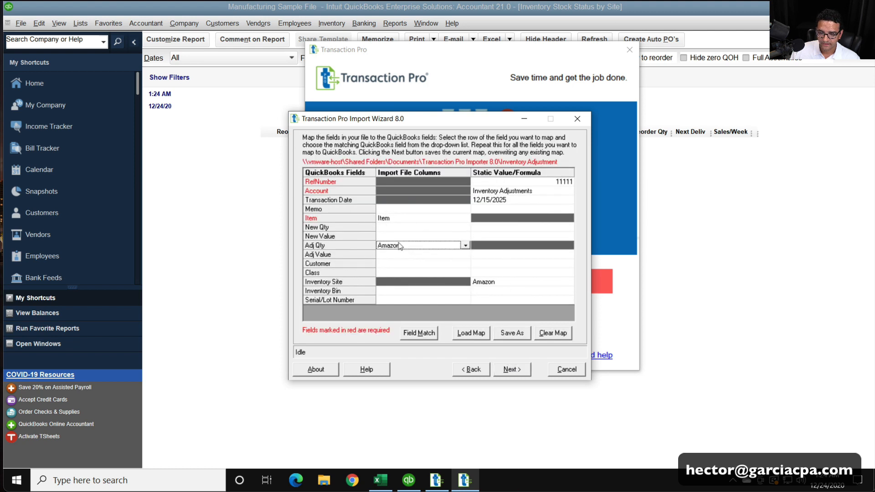
{"action": "left_click", "coordinate": [466, 246]}
{"action": "left_click", "coordinate": [409, 282]}
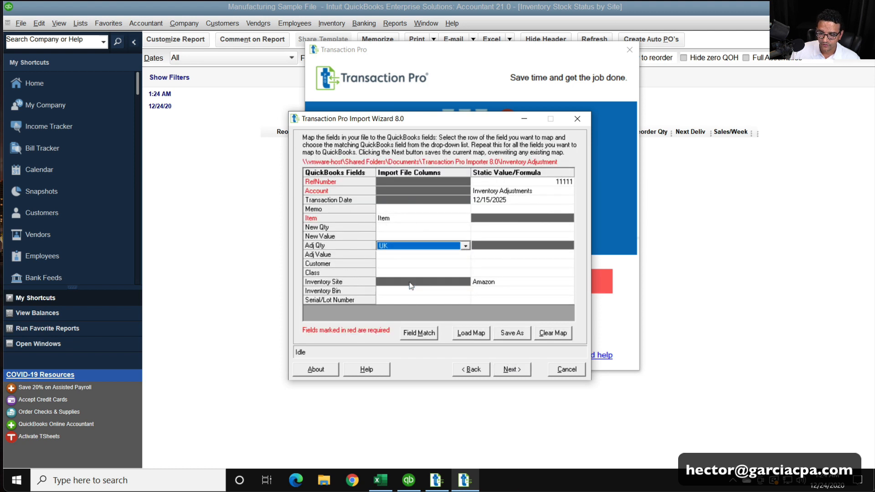
{"action": "left_click", "coordinate": [527, 284]}
{"action": "left_click_drag", "start_coordinate": [527, 284], "coordinate": [226, 232]}
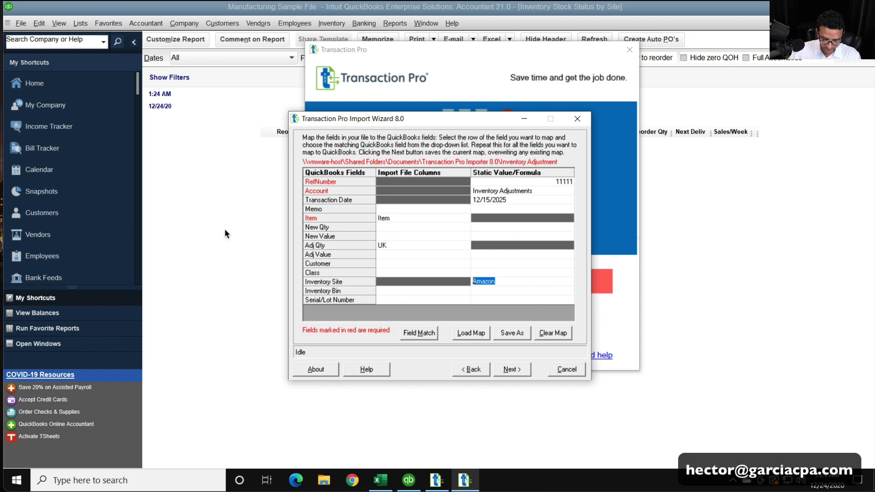
{"action": "type", "text": "UK"}
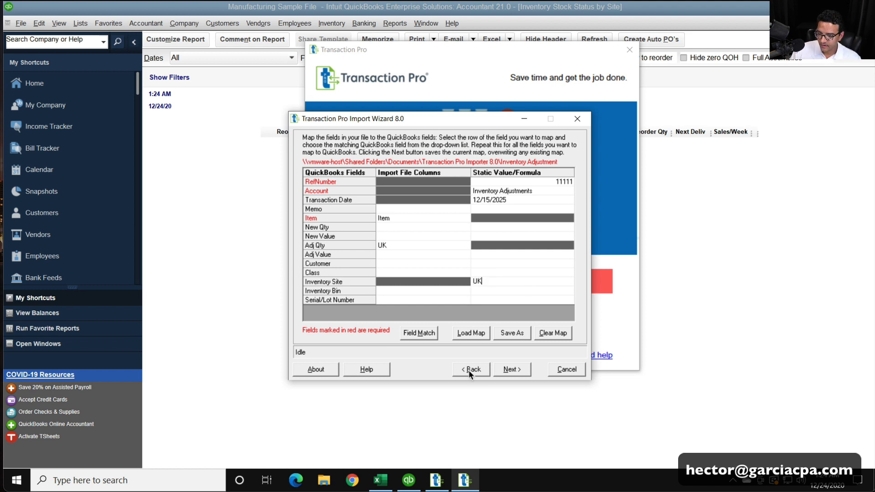
Overwrite the mapped grid and import the UK inventory adjustments into QuickBooks with the current item settings
{"action": "left_click", "coordinate": [519, 369]}
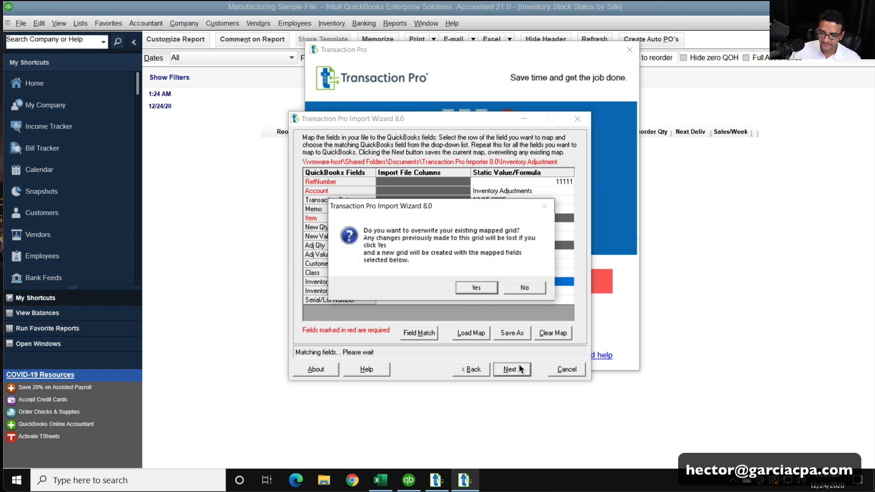
{"action": "left_click", "coordinate": [476, 287]}
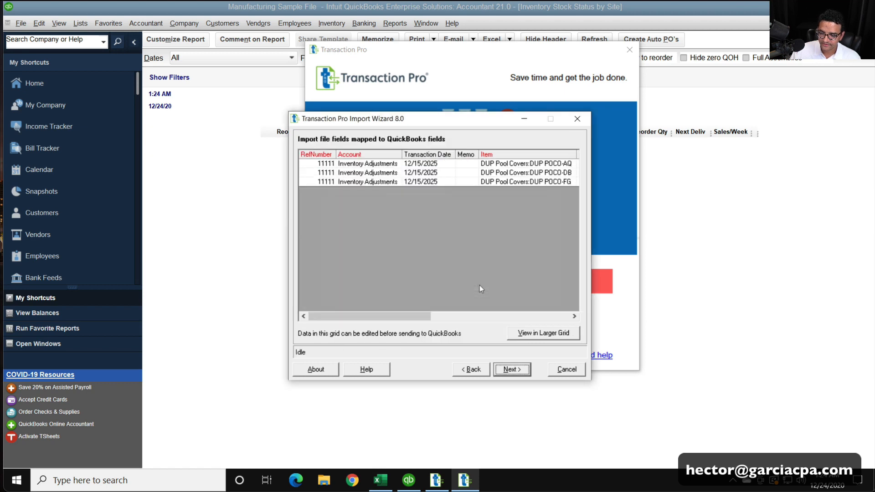
{"action": "left_click", "coordinate": [514, 374]}
{"action": "left_click", "coordinate": [513, 372]}
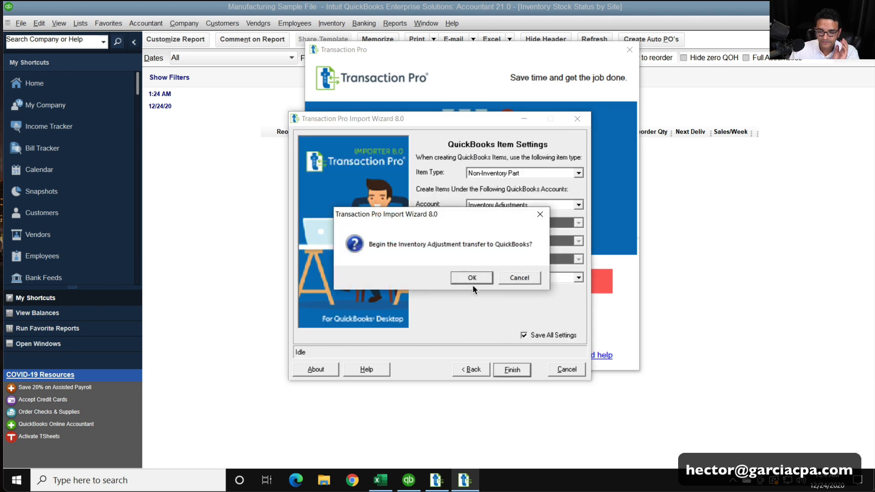
{"action": "left_click", "coordinate": [466, 276]}
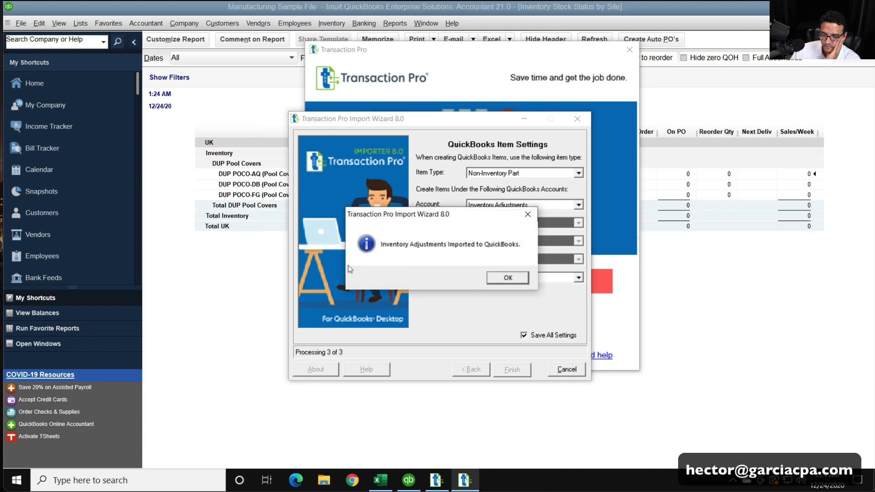
{"action": "left_click", "coordinate": [515, 280]}
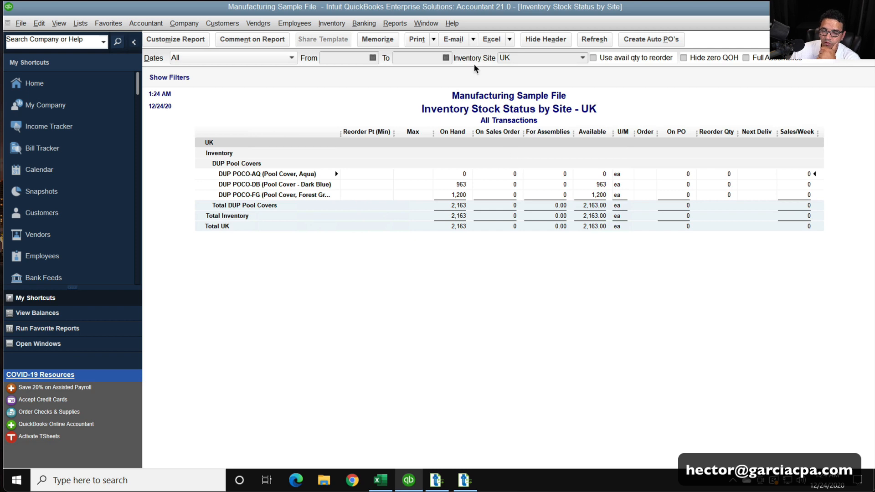
Set the QuickBooks stock status report to all inventory sites, refresh it, and review the quantities at each site
{"action": "left_click", "coordinate": [582, 58]}
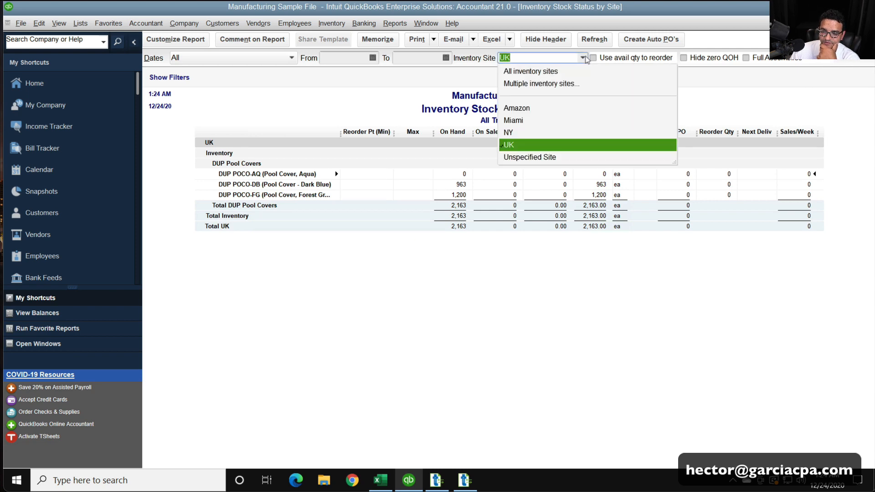
{"action": "left_click", "coordinate": [552, 68]}
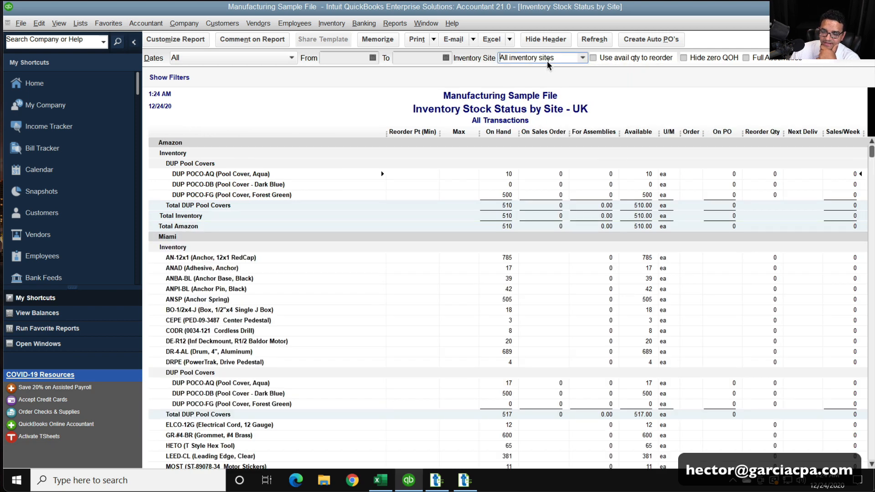
{"action": "left_click", "coordinate": [581, 40]}
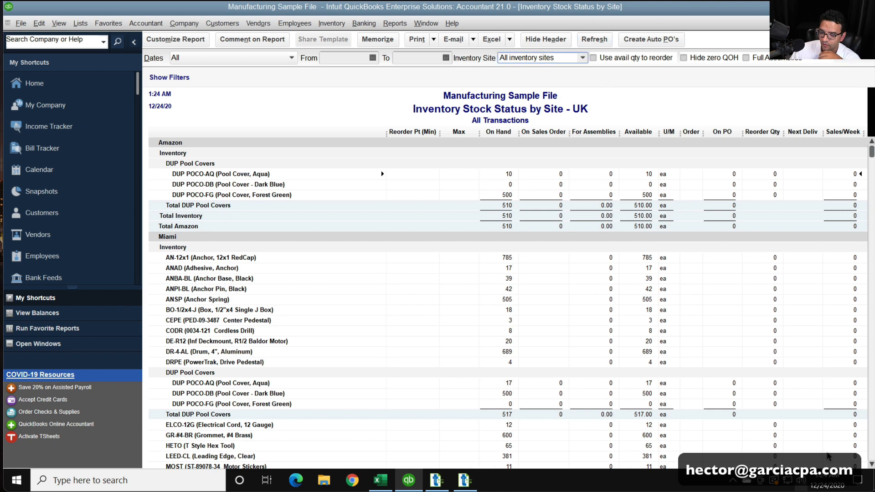
{"action": "scroll", "coordinate": [829, 310], "scroll_direction": "down", "scroll_amount": 12}
{"action": "scroll", "coordinate": [829, 309], "scroll_direction": "down", "scroll_amount": 20}
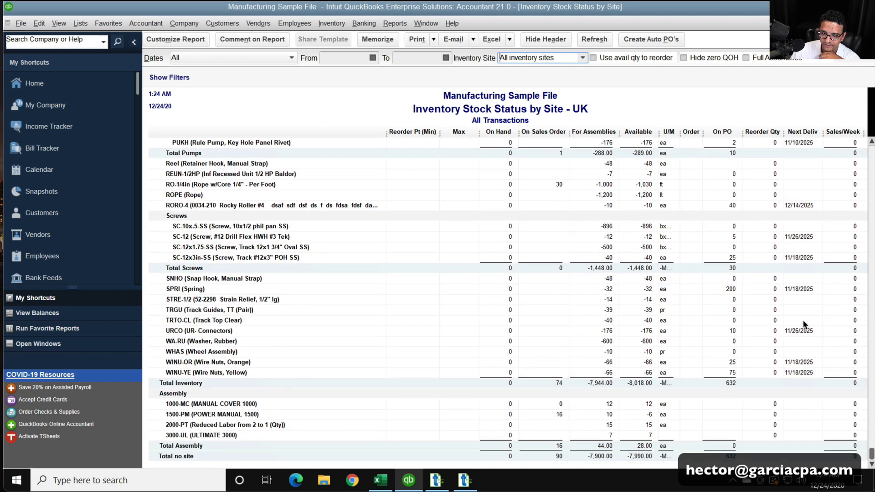
{"action": "scroll", "coordinate": [829, 310], "scroll_direction": "up", "scroll_amount": 20}
{"action": "scroll", "coordinate": [834, 327], "scroll_direction": "up", "scroll_amount": 15}
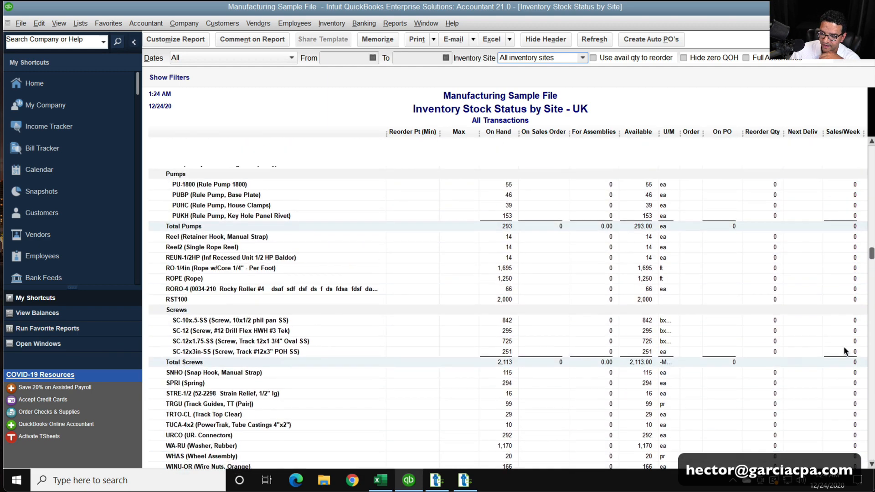
Collapse the My Shortcuts sidebar and maximize the QuickBooks window to give the stock status report more room
{"action": "double_click", "coordinate": [750, 11]}
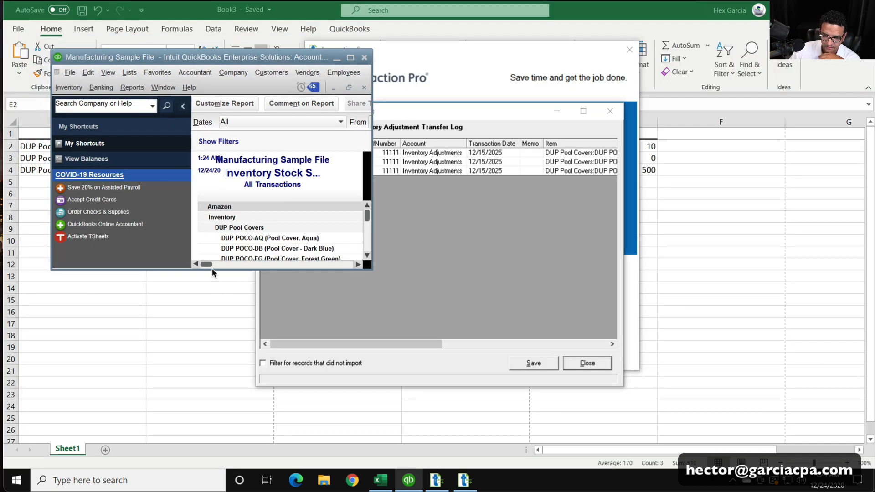
{"action": "left_click", "coordinate": [182, 107]}
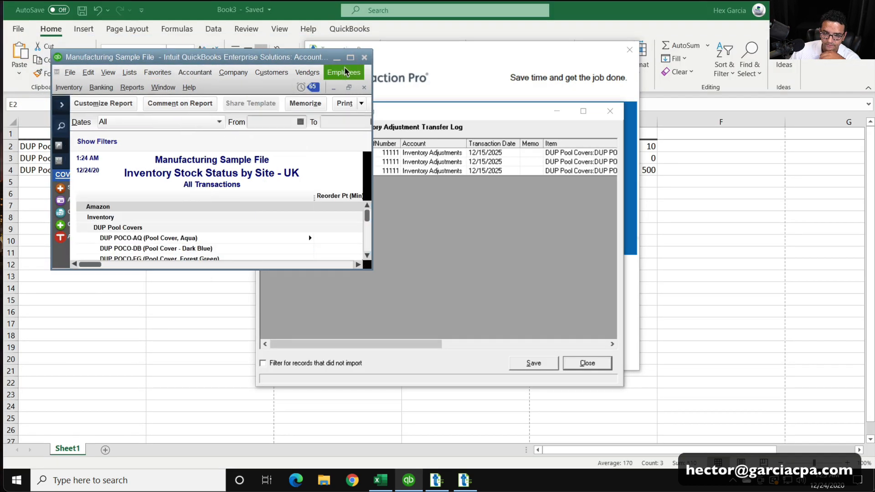
{"action": "left_click", "coordinate": [349, 63]}
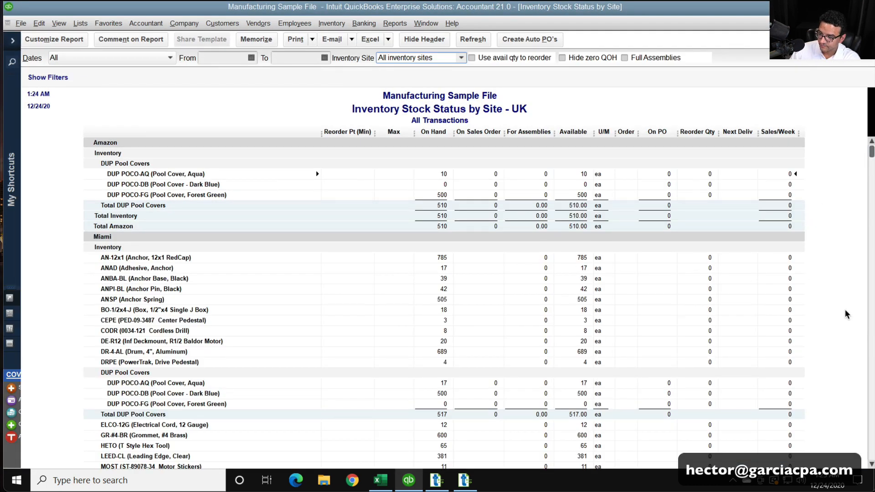
{"action": "scroll", "coordinate": [870, 150], "scroll_direction": "down", "scroll_amount": 5}
{"action": "scroll", "coordinate": [870, 151], "scroll_direction": "up", "scroll_amount": 5}
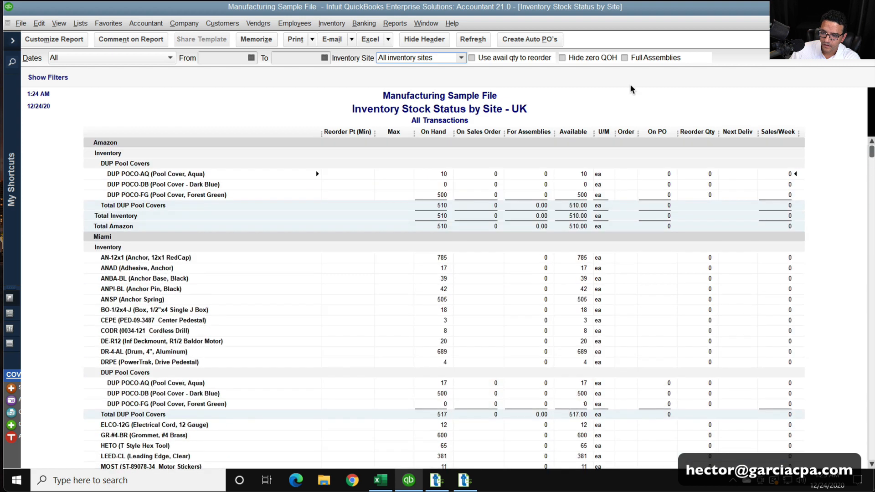
Set the report to multiple inventory sites with every site selected, and close it without memorizing
{"action": "left_click", "coordinate": [461, 58]}
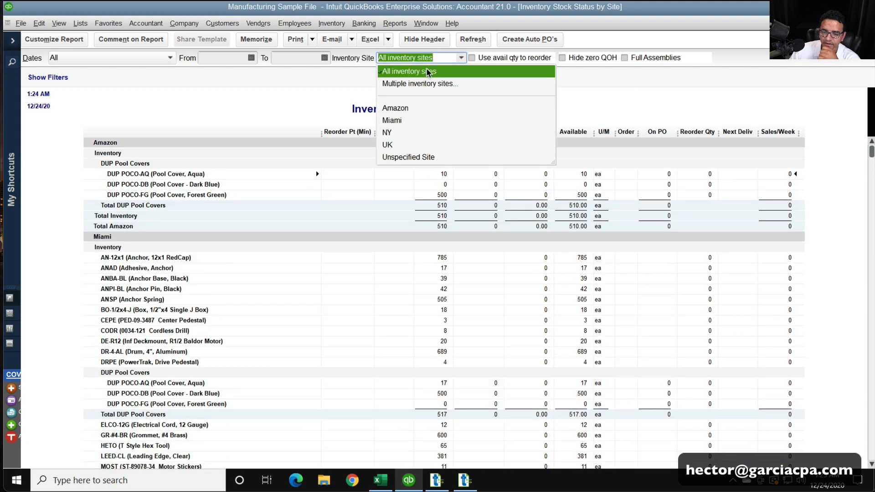
{"action": "left_click", "coordinate": [410, 85]}
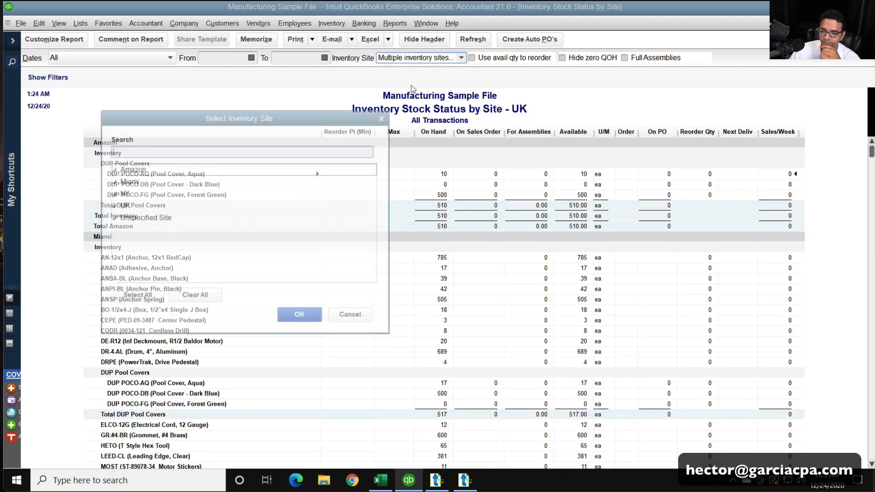
{"action": "key", "text": "Return"}
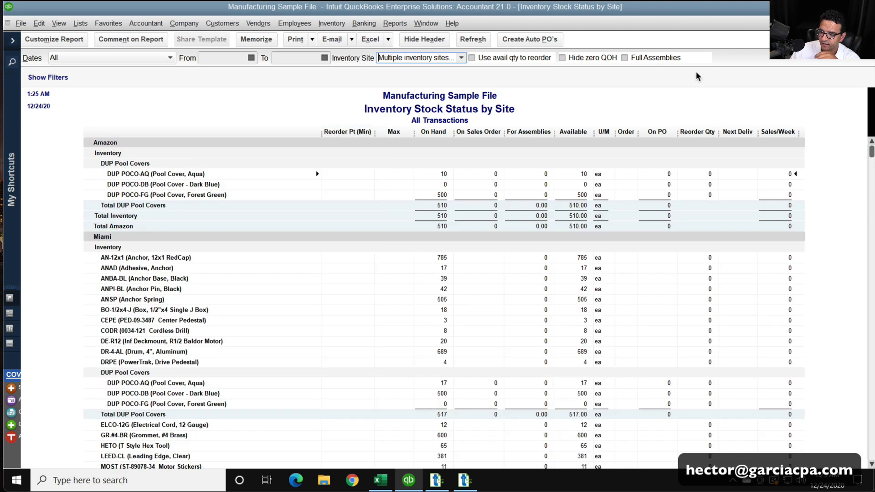
{"action": "key", "text": "Escape"}
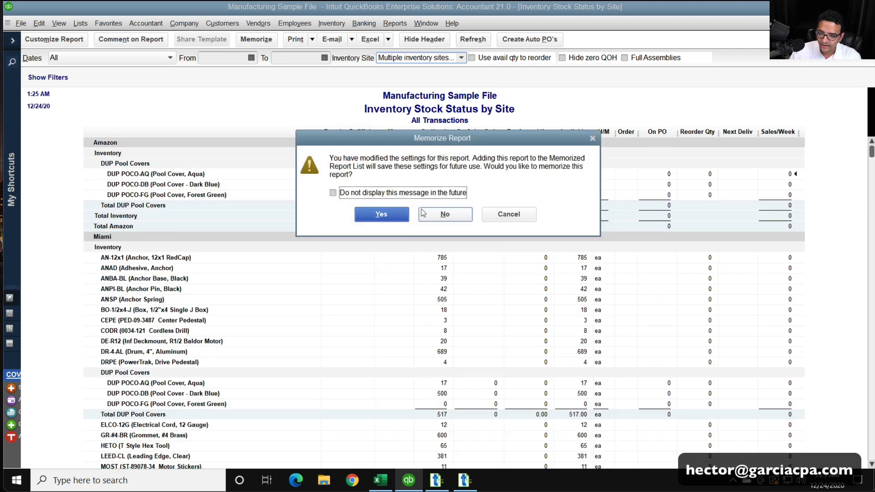
{"action": "left_click", "coordinate": [436, 220]}
Run the Quantity on Hand by Site inventory report with dates set to All, and switch to Transaction Pro
{"action": "left_click", "coordinate": [392, 23]}
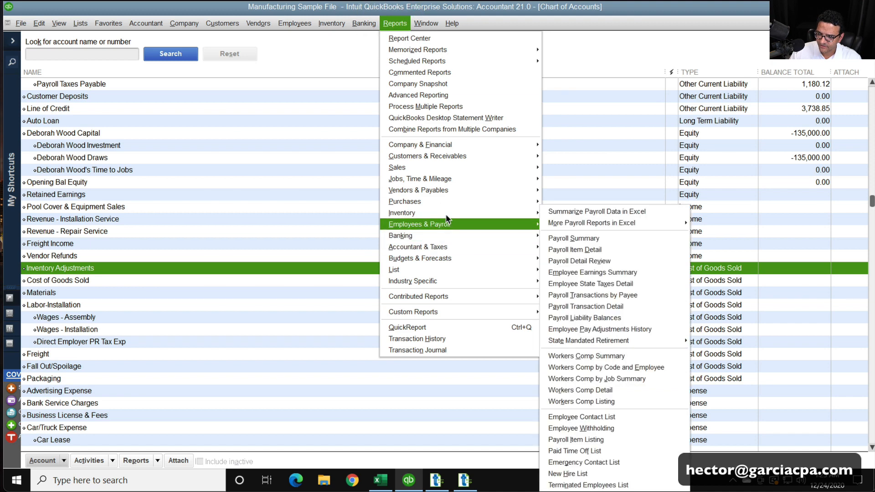
{"action": "mouse_move", "coordinate": [445, 213]}
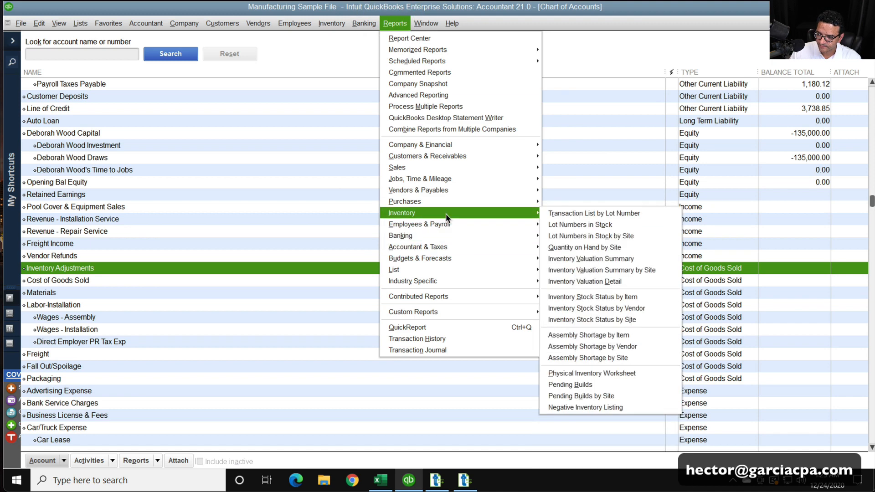
{"action": "left_click", "coordinate": [622, 250]}
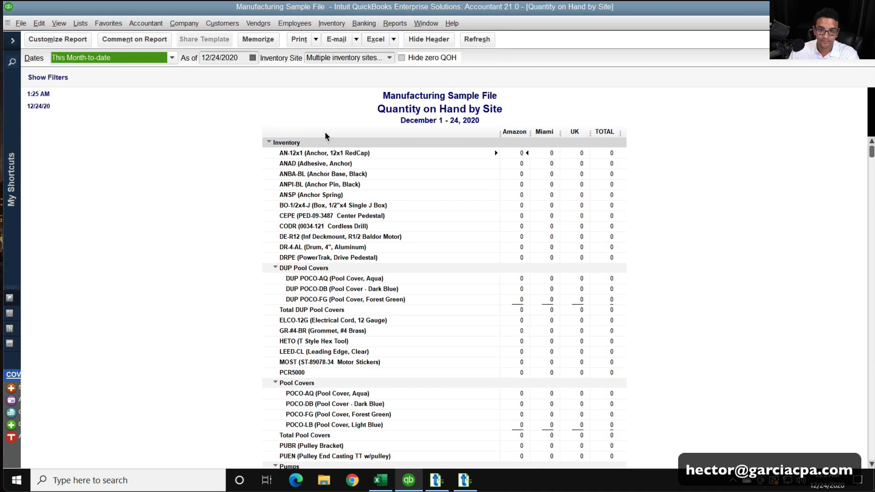
{"action": "key", "text": "a"}
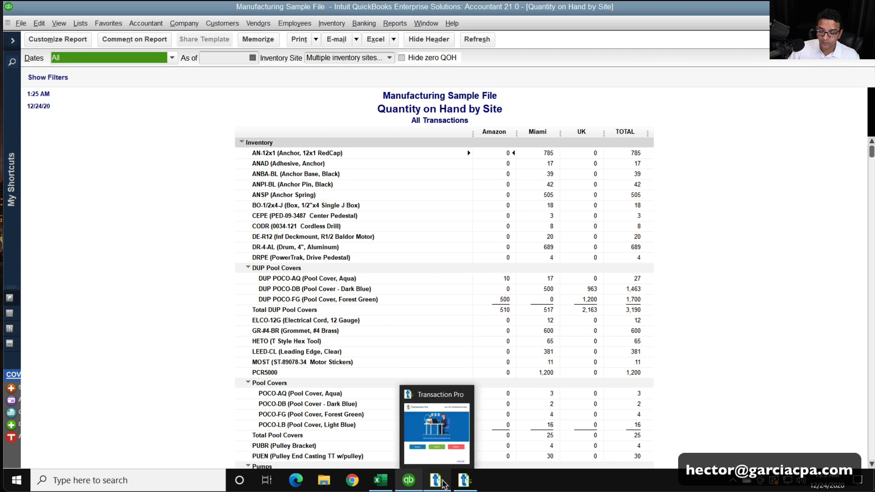
{"action": "left_click", "coordinate": [451, 412]}
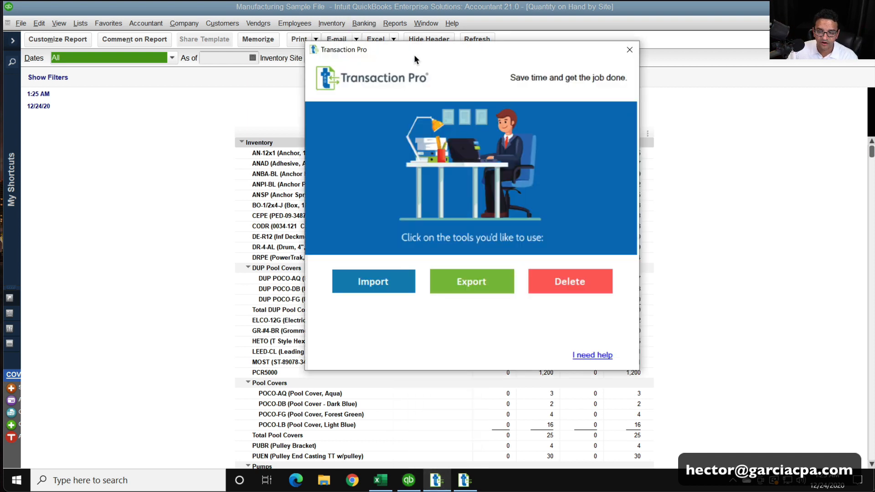
Bring up the Inventory Adjustment Transfer Log in Transaction Pro and close it without saving
{"action": "left_click_drag", "start_coordinate": [414, 55], "coordinate": [408, 72]}
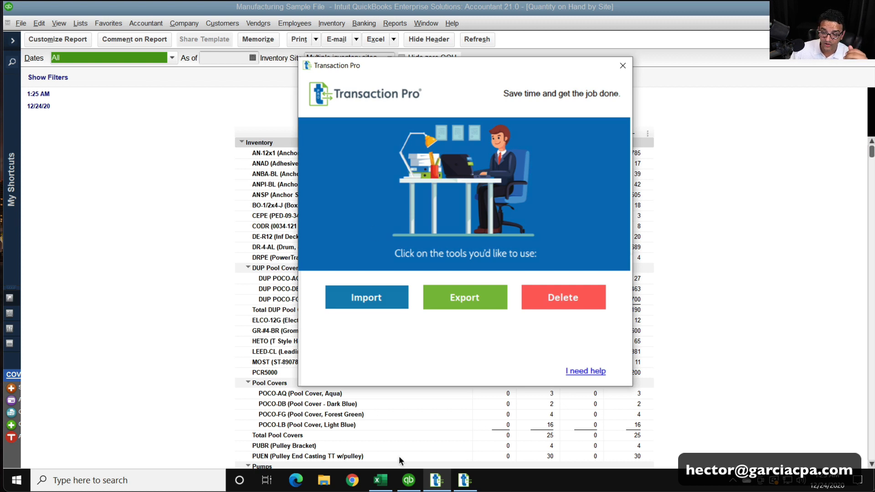
{"action": "left_click", "coordinate": [474, 480]}
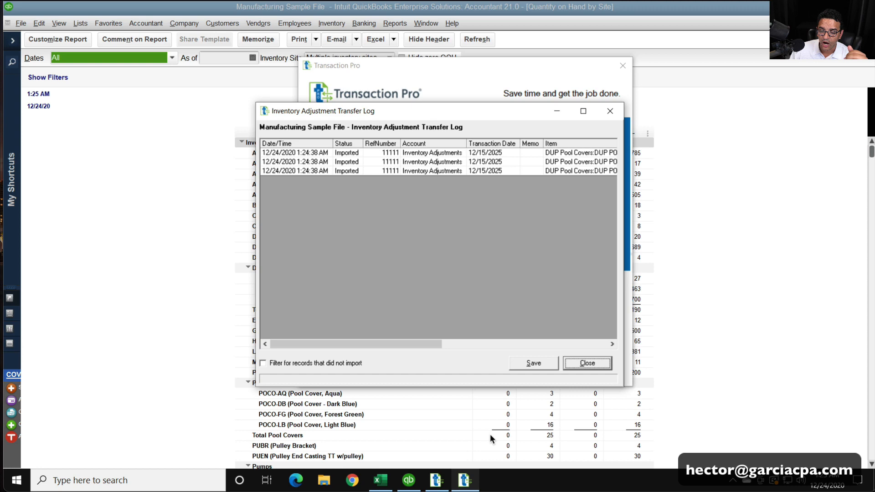
{"action": "left_click", "coordinate": [578, 362]}
Examine the available transaction and list import types, keep Inventory Adjustment selected, and exit the Import Wizard
{"action": "left_click", "coordinate": [548, 297]}
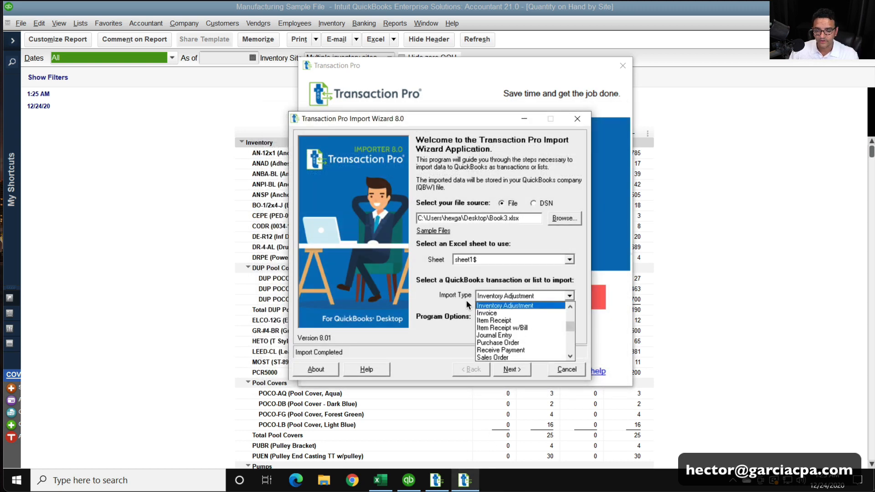
{"action": "scroll", "coordinate": [573, 332], "scroll_direction": "up", "scroll_amount": 4}
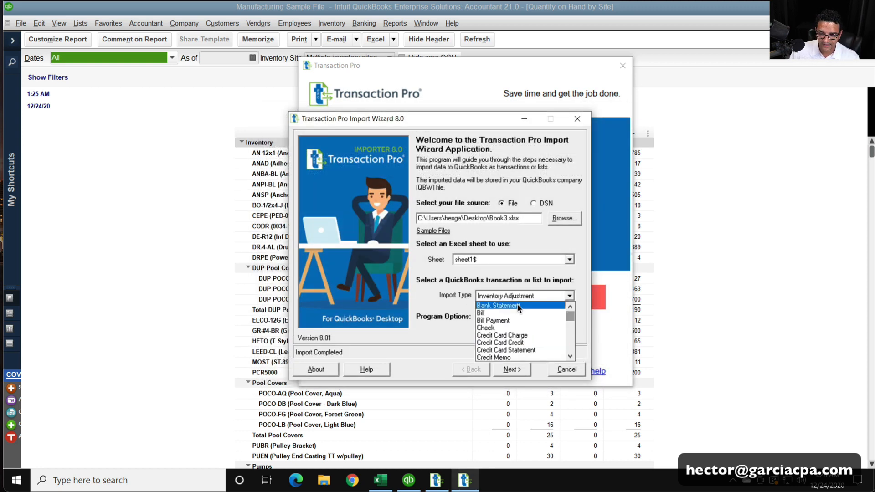
{"action": "scroll", "coordinate": [536, 327], "scroll_direction": "down", "scroll_amount": 4}
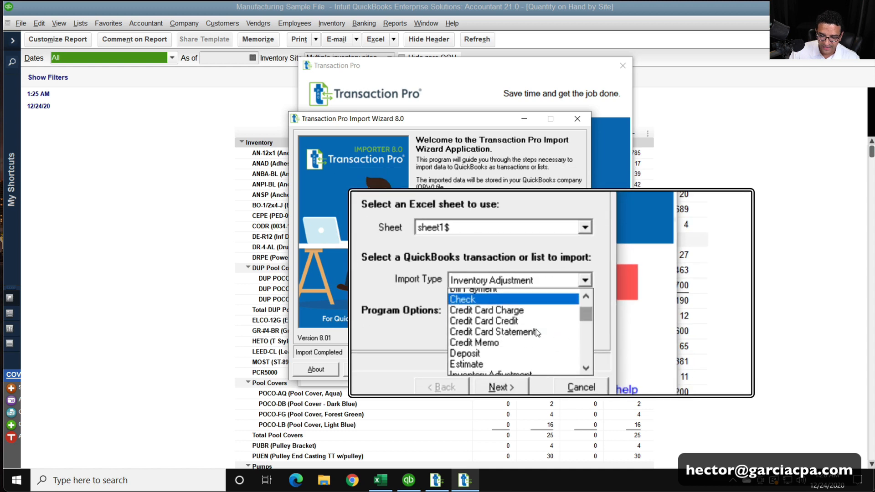
{"action": "scroll", "coordinate": [536, 333], "scroll_direction": "down", "scroll_amount": 4}
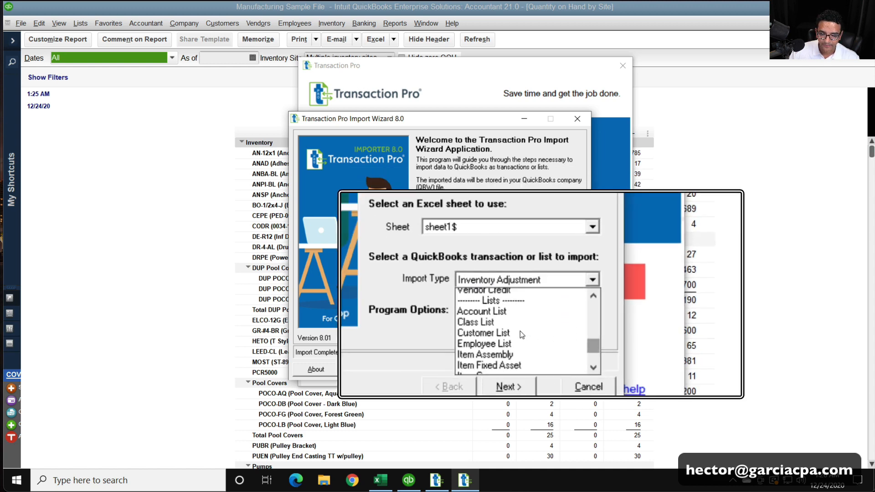
{"action": "key", "text": "Escape"}
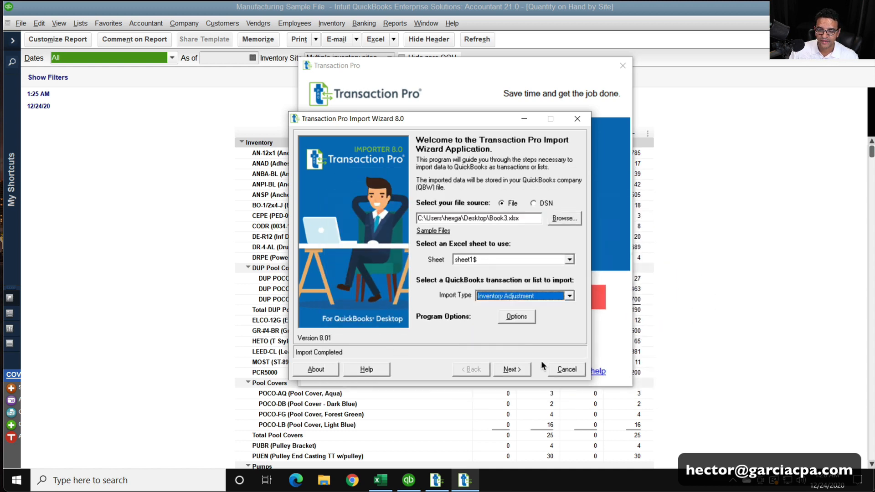
{"action": "left_click", "coordinate": [566, 368]}
{"action": "left_click", "coordinate": [429, 280]}
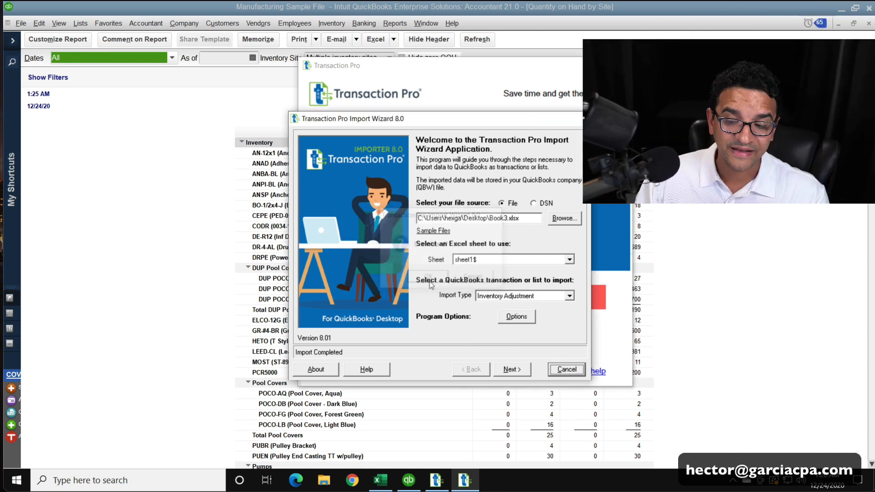